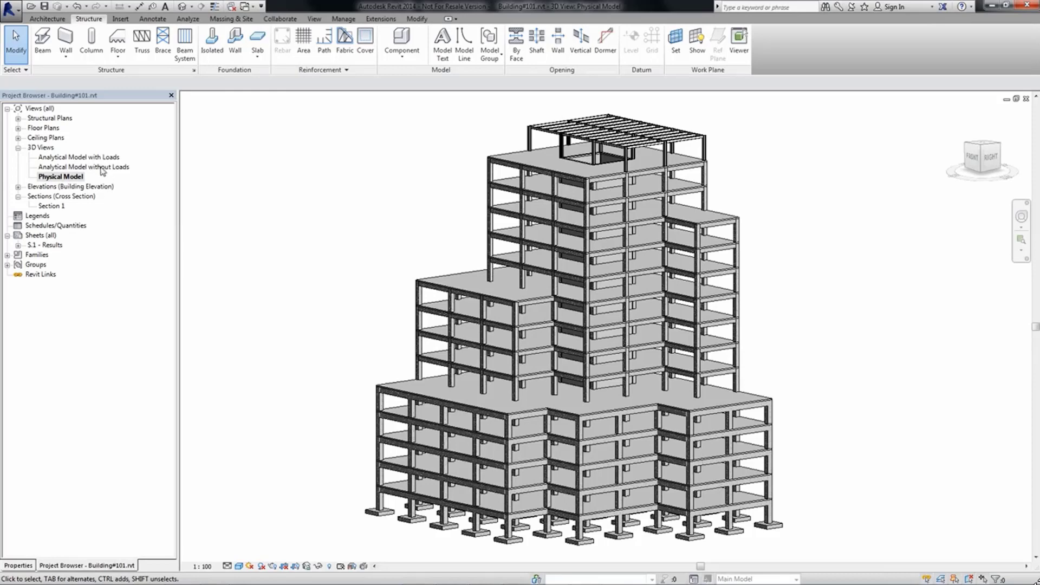
Open the 'Analytical Model with Loads' view and the Robot Structural Analysis Link settings
double_click(96, 158)
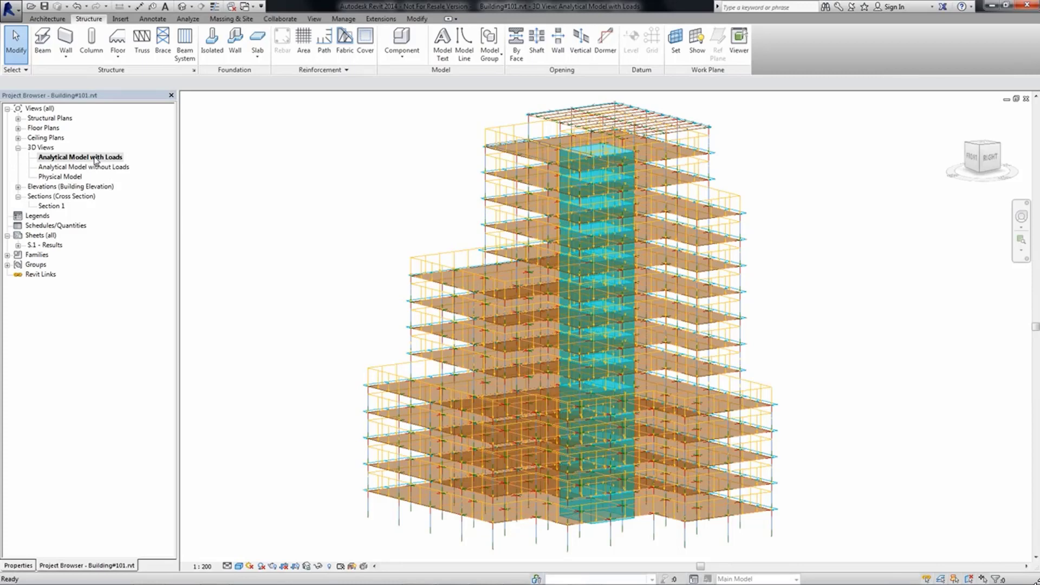
click(180, 21)
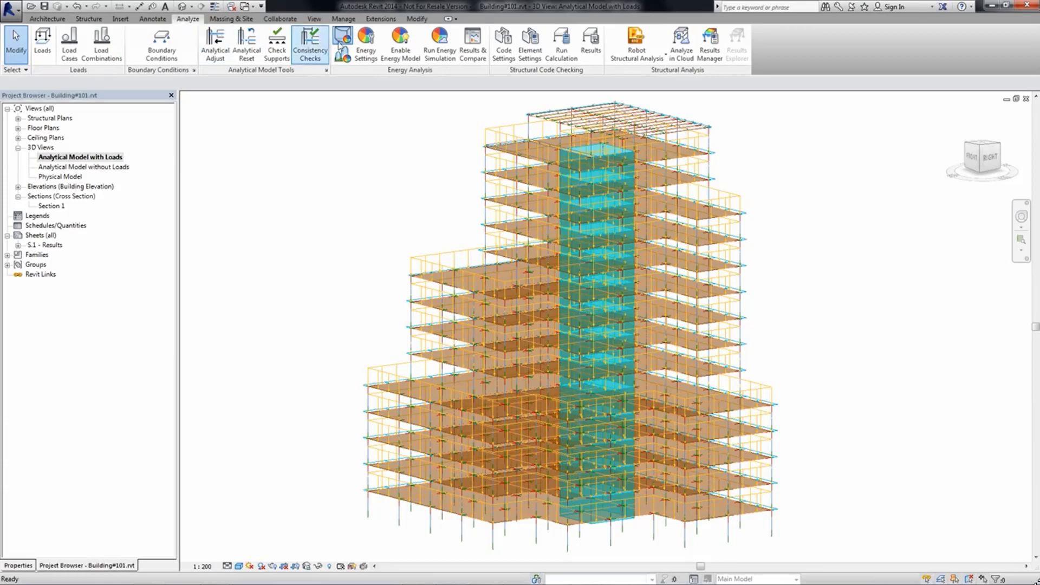
click(665, 59)
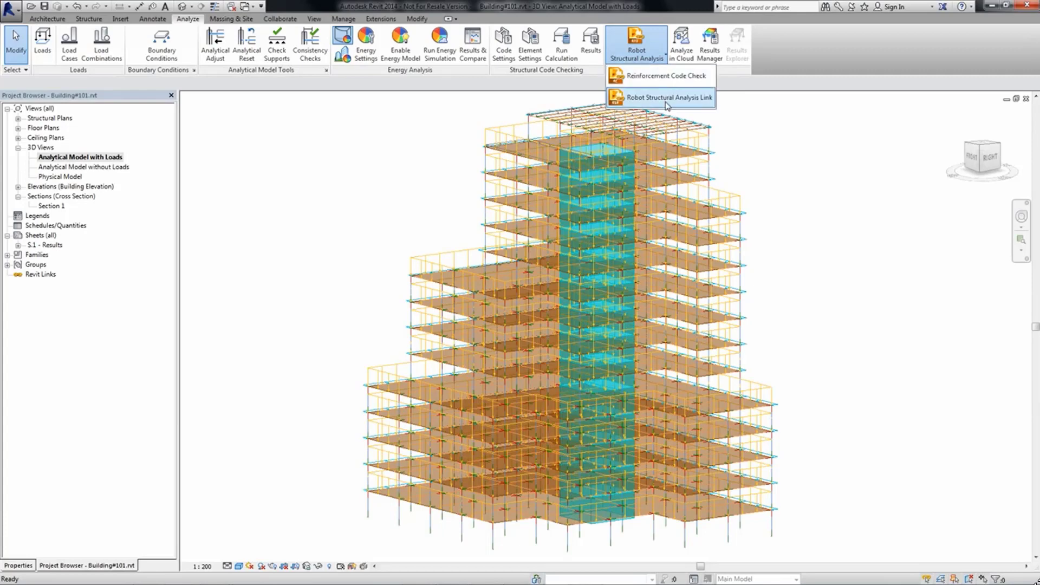
click(666, 98)
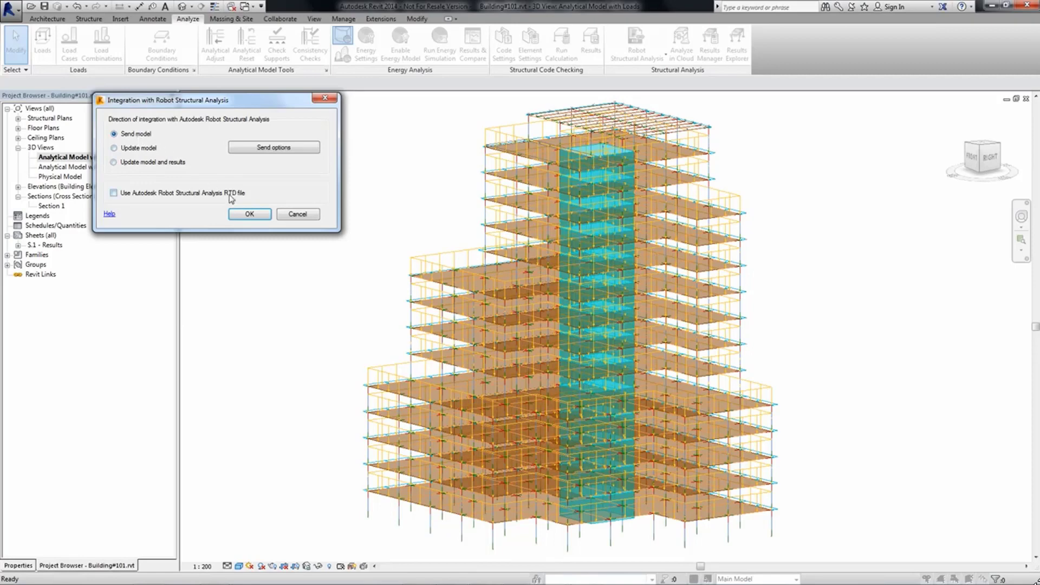
Send the model to Robot and display the WIND2 load case loads
click(243, 216)
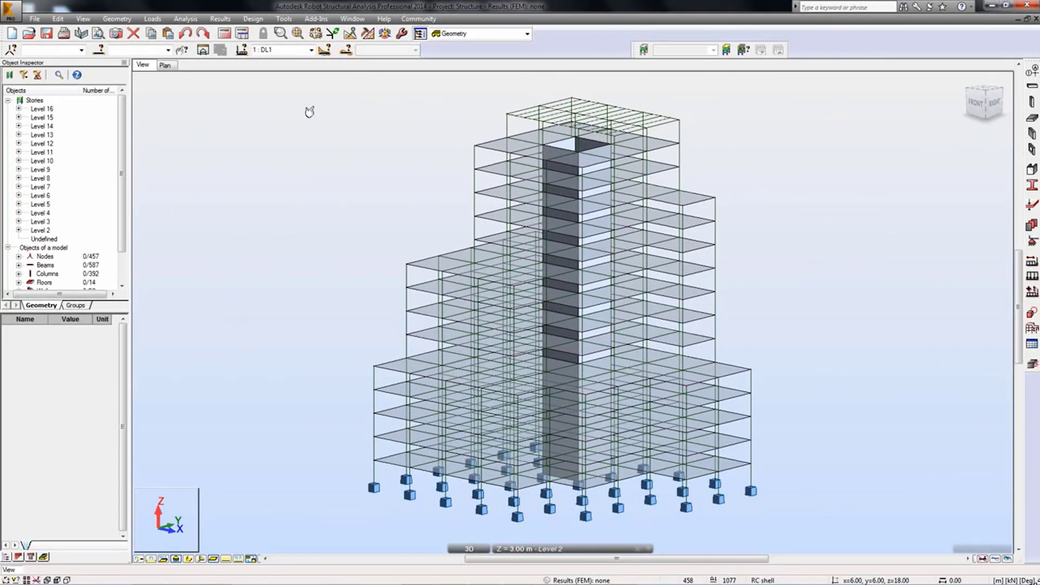
click(311, 50)
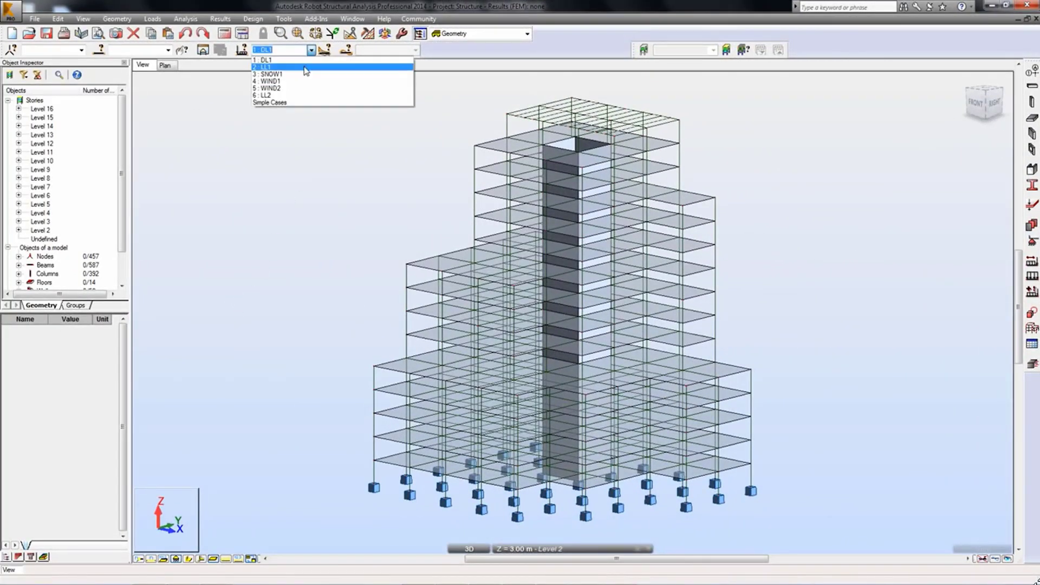
click(287, 87)
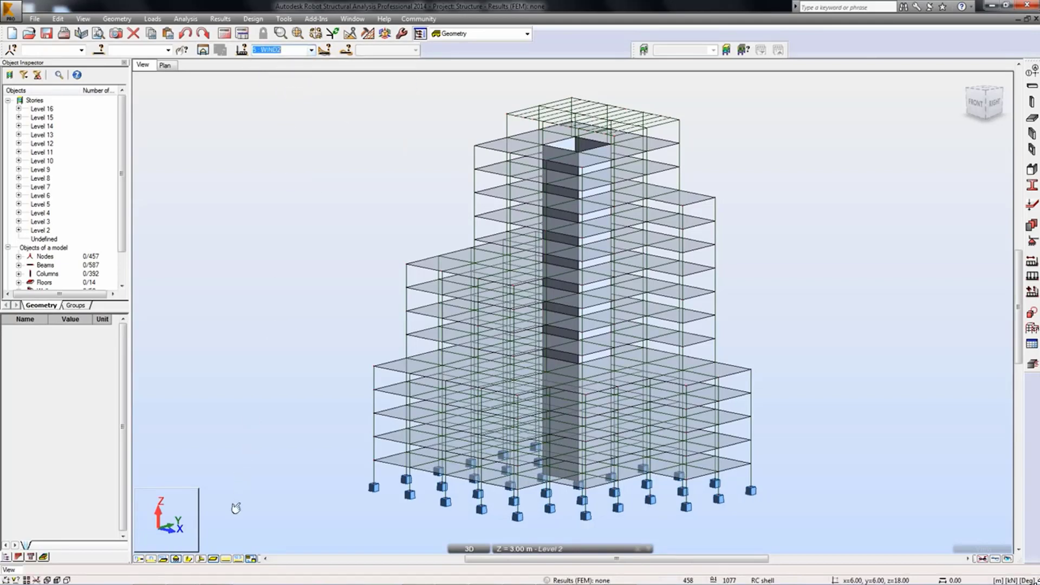
click(227, 560)
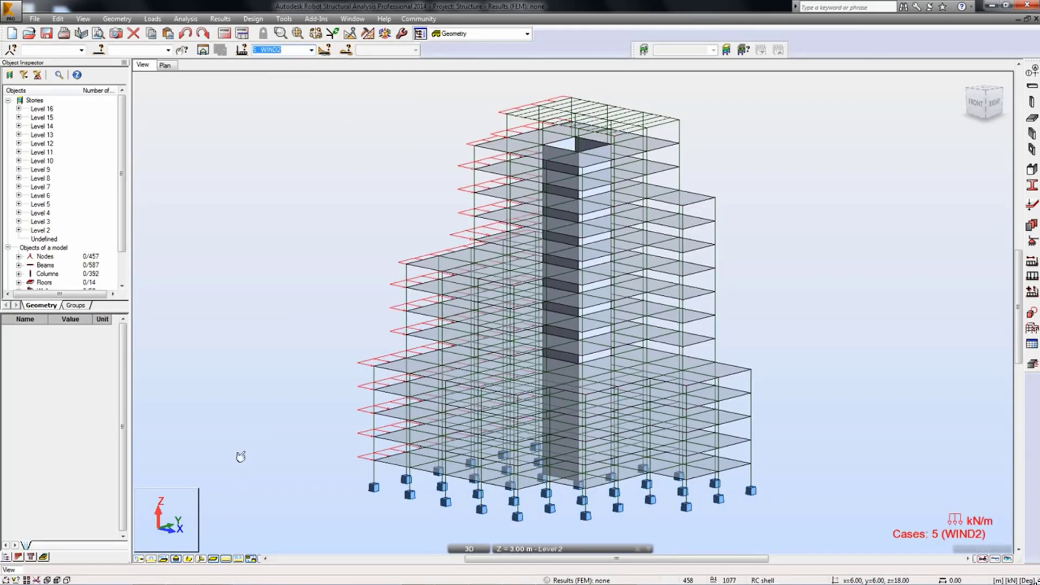
Review the SNOW1 and LL1 load cases, then hide load value labels and loads
click(312, 50)
click(293, 74)
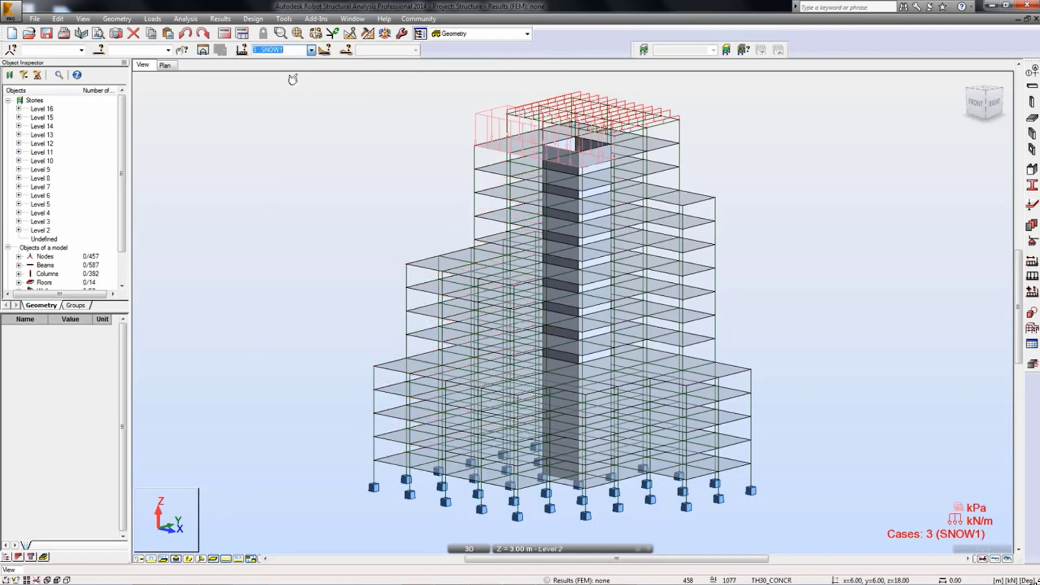
click(312, 50)
click(297, 67)
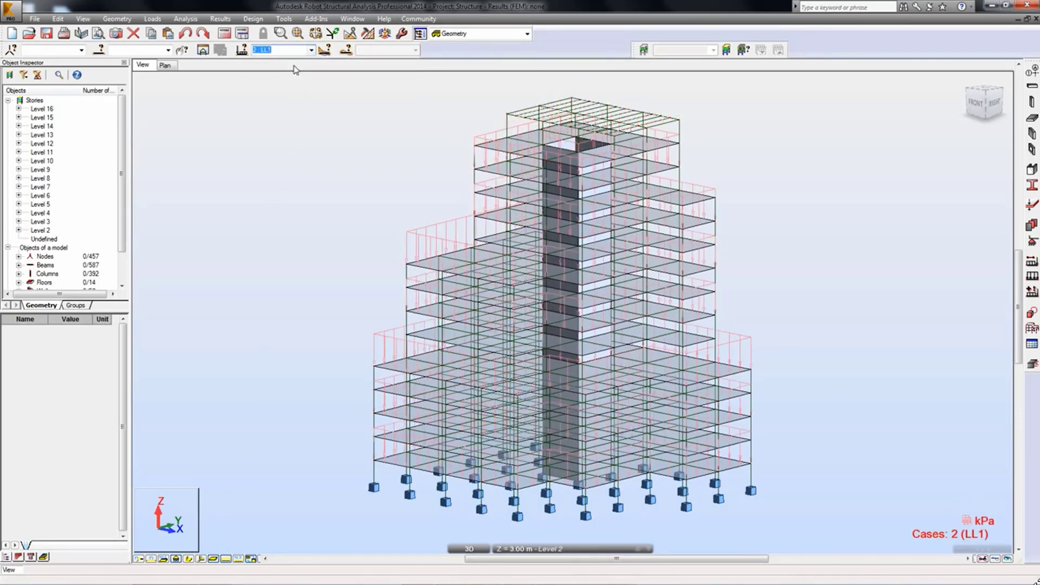
click(242, 559)
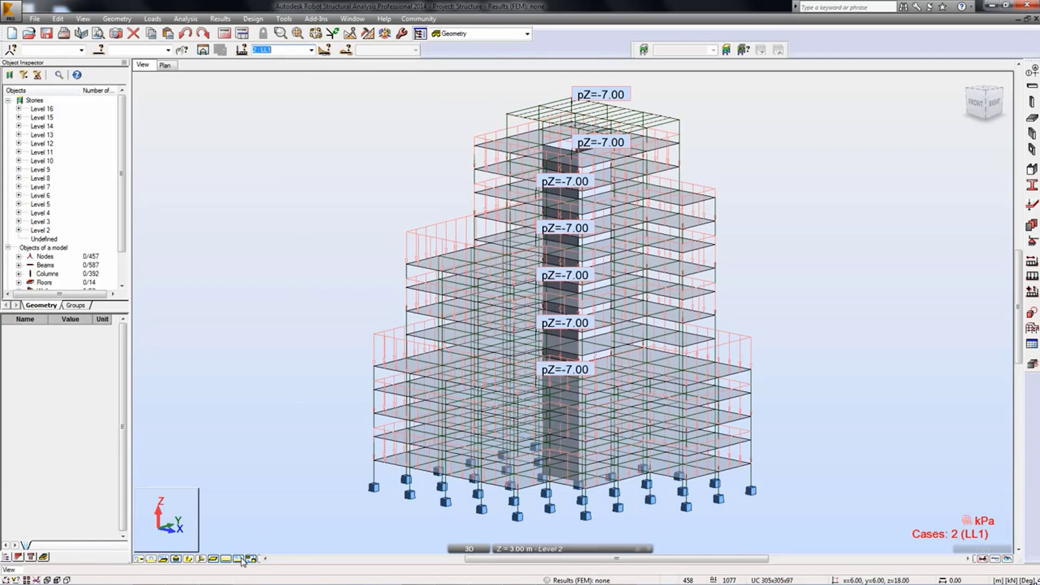
click(241, 559)
click(226, 560)
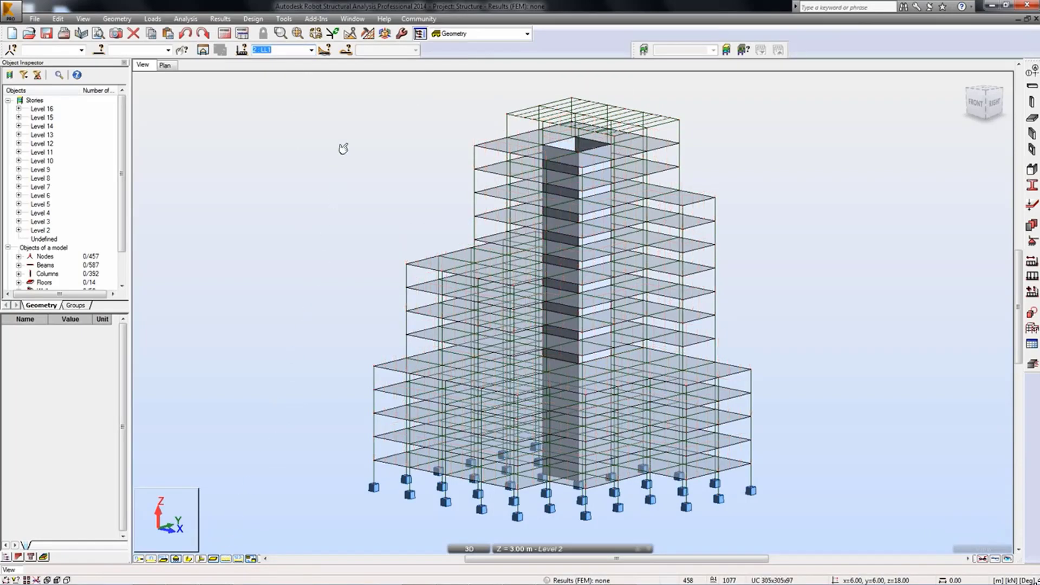
Set meshing for all panels to Complex (Delaunay) with 1.00 m element size
click(368, 35)
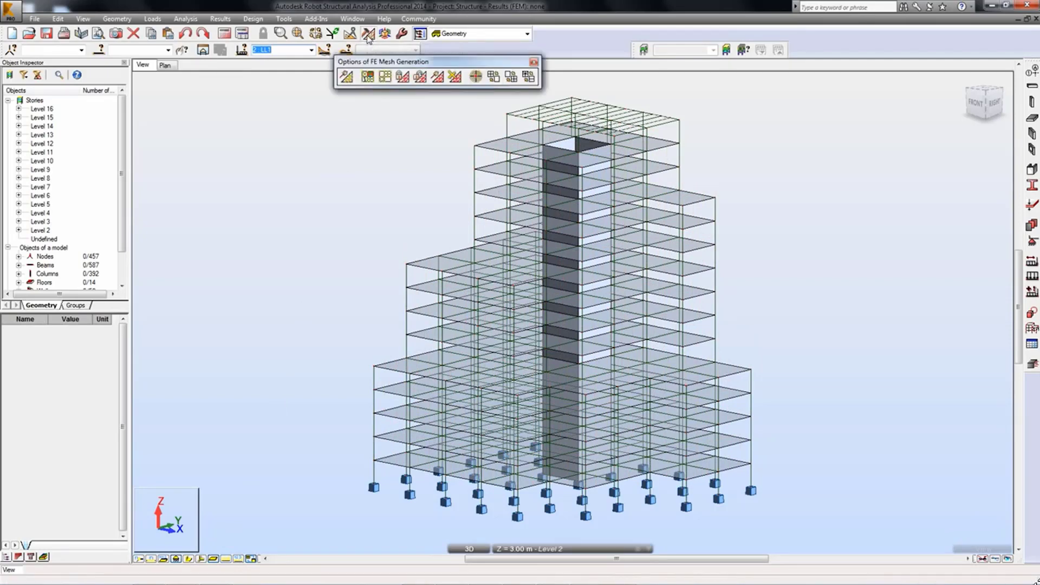
click(383, 80)
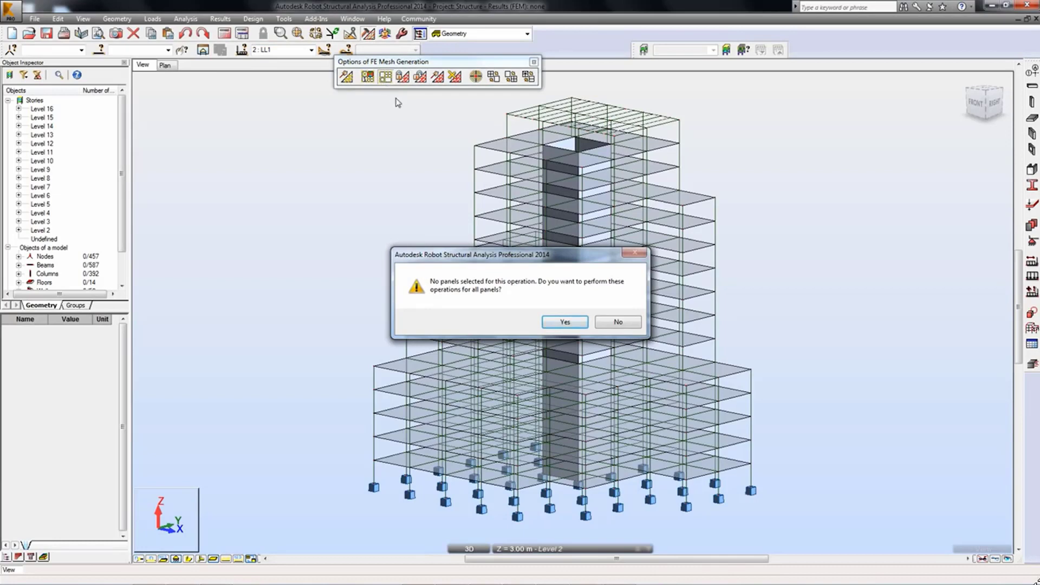
click(564, 323)
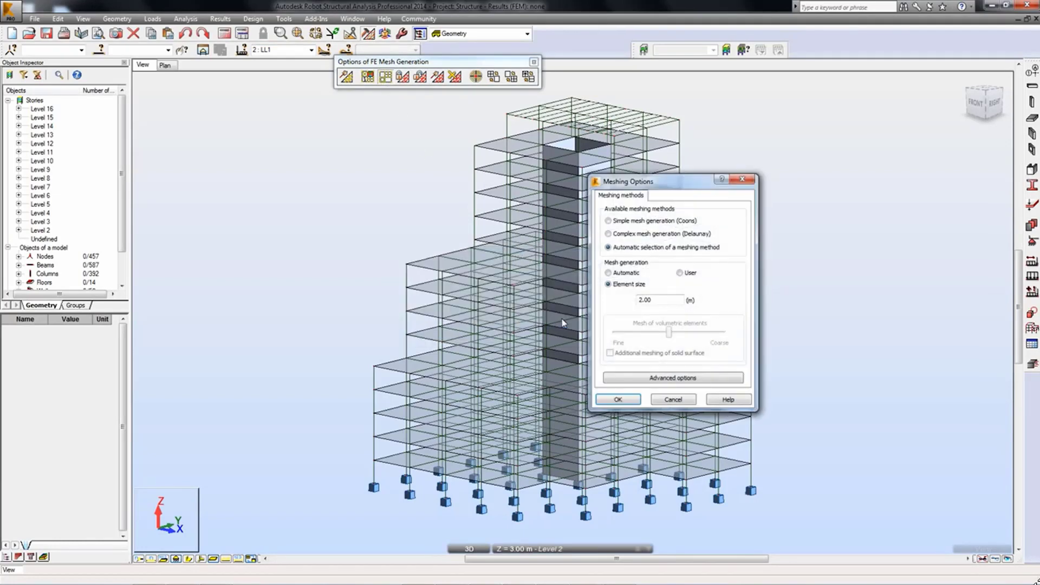
click(608, 234)
double_click(641, 298)
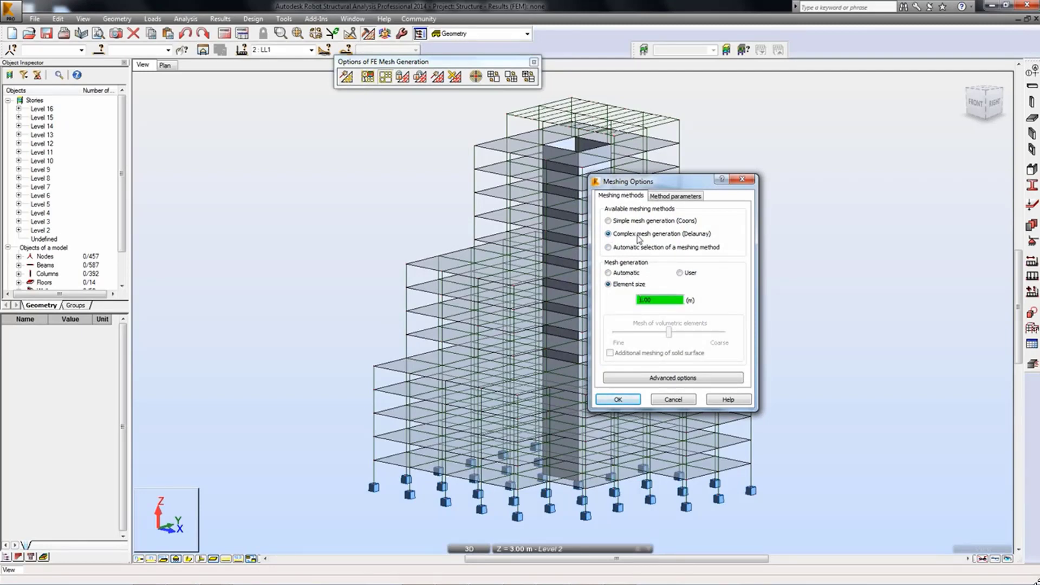
click(659, 196)
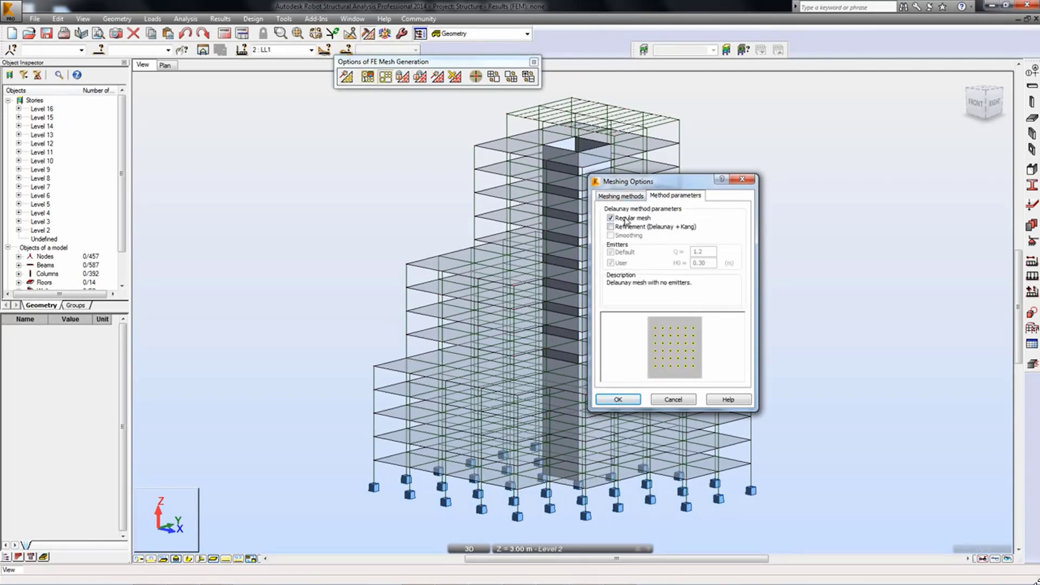
click(623, 196)
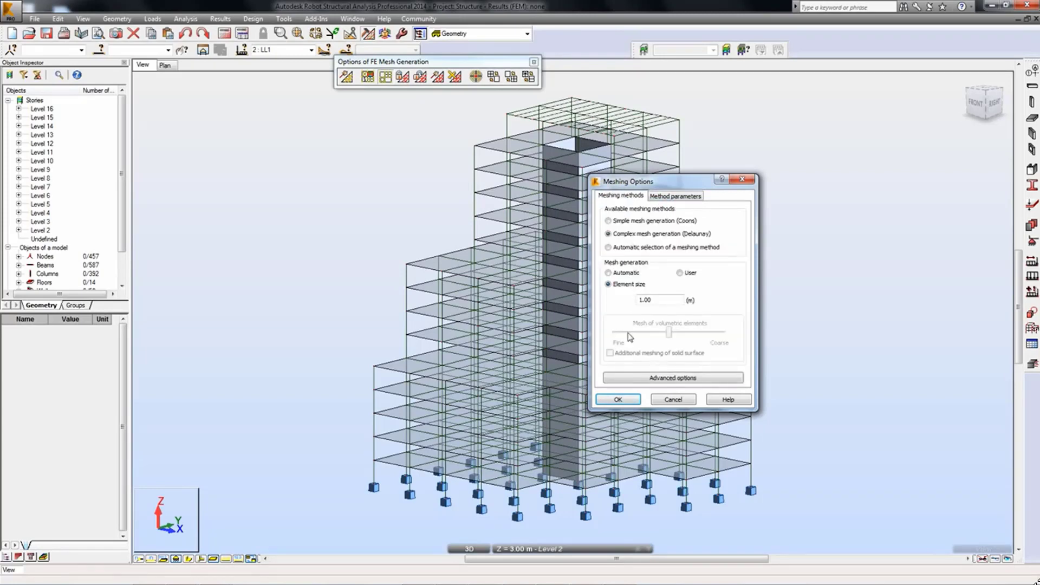
click(618, 400)
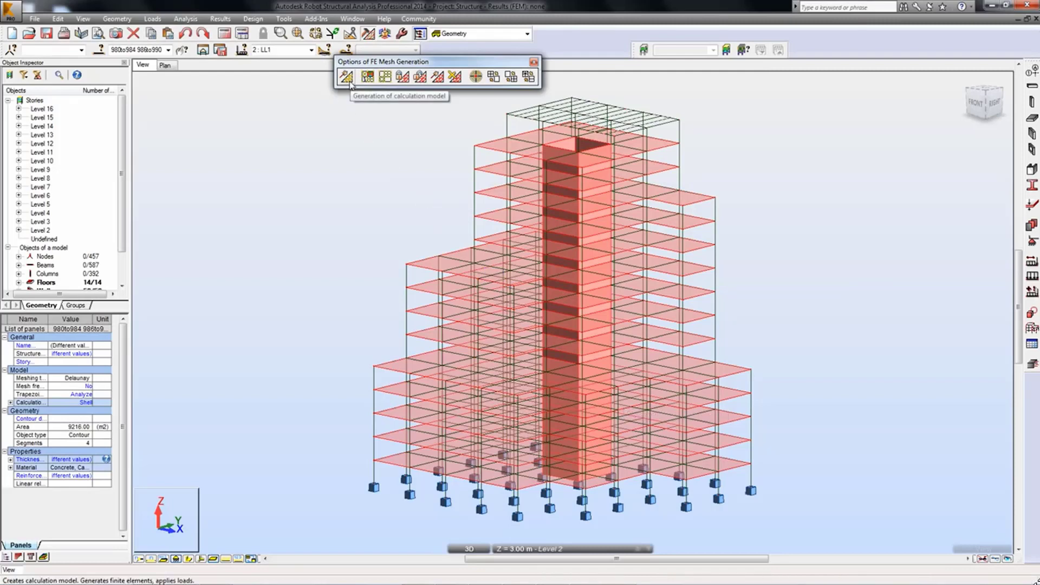
Generate the calculation model (457 nodes, 979 elements) and hide the floor mesh
click(347, 77)
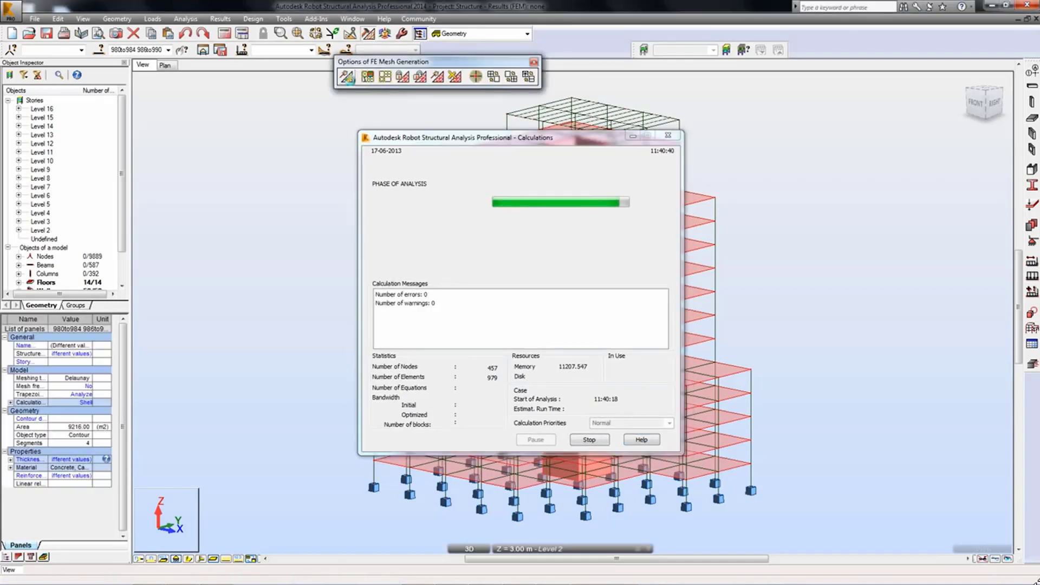
click(359, 106)
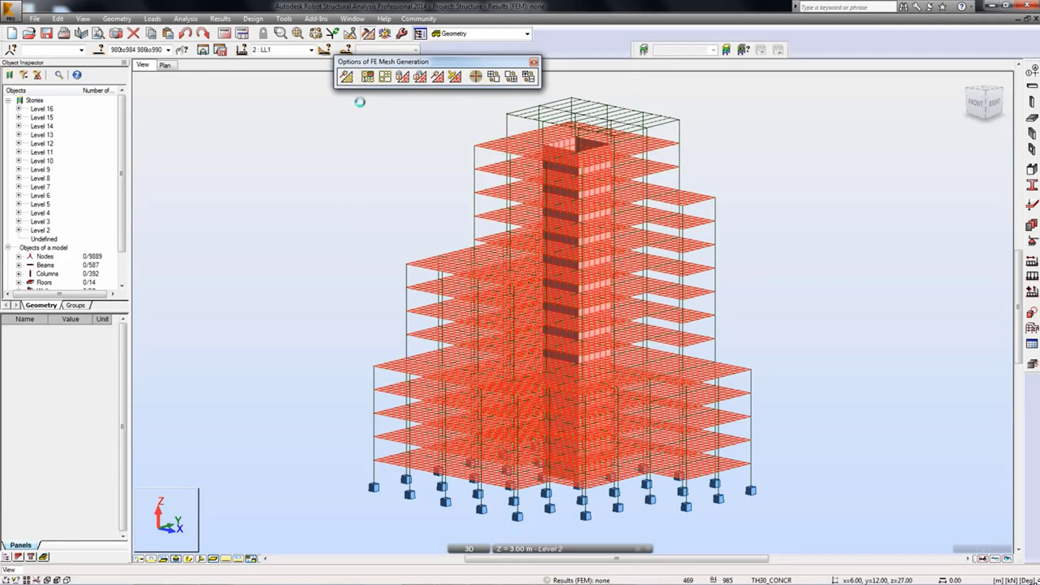
click(534, 62)
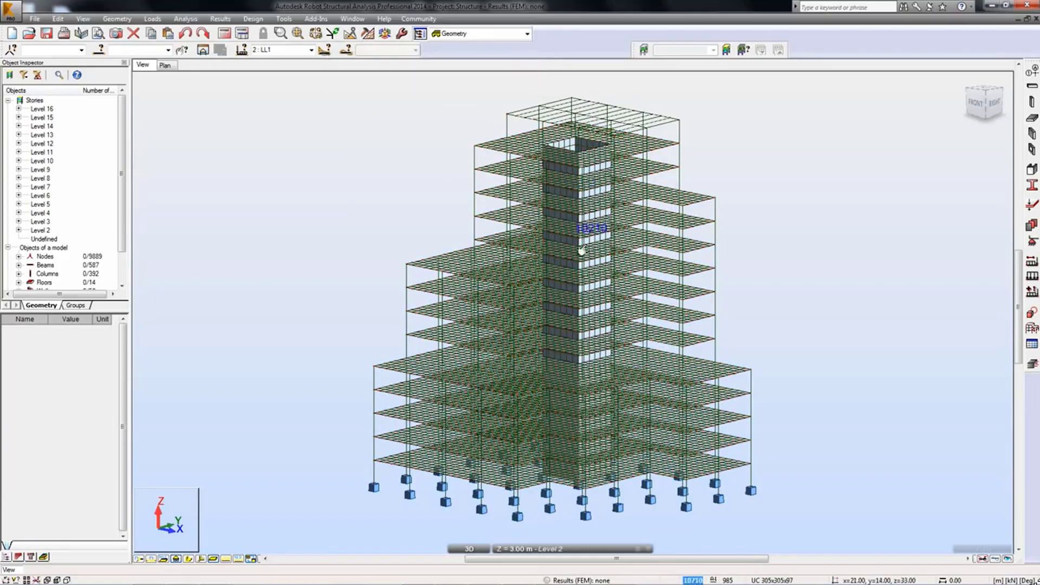
scroll(593, 268, up, 2)
scroll(592, 267, up, 3)
scroll(592, 268, down, 2)
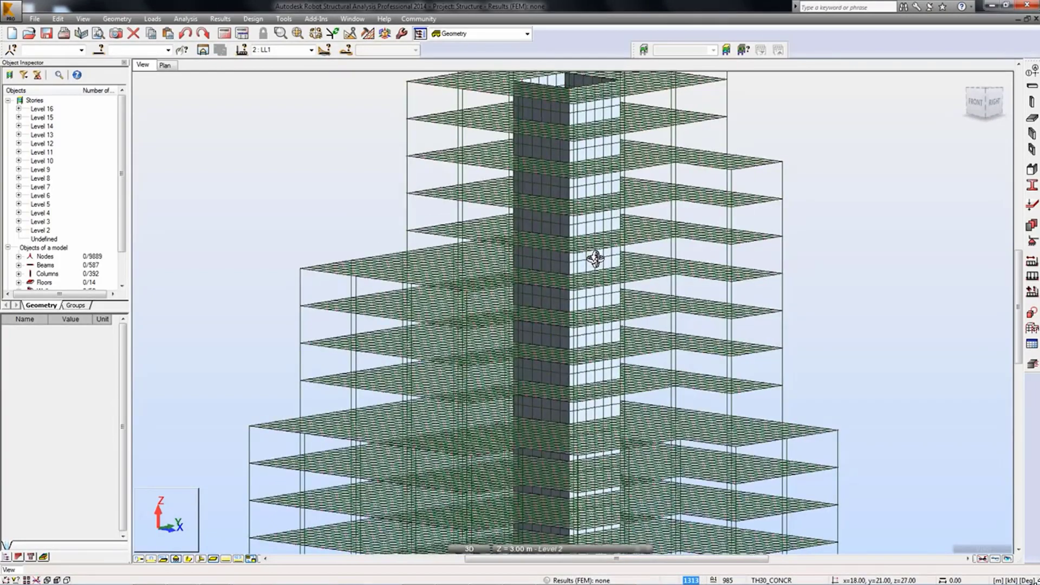
scroll(592, 264, down, 1)
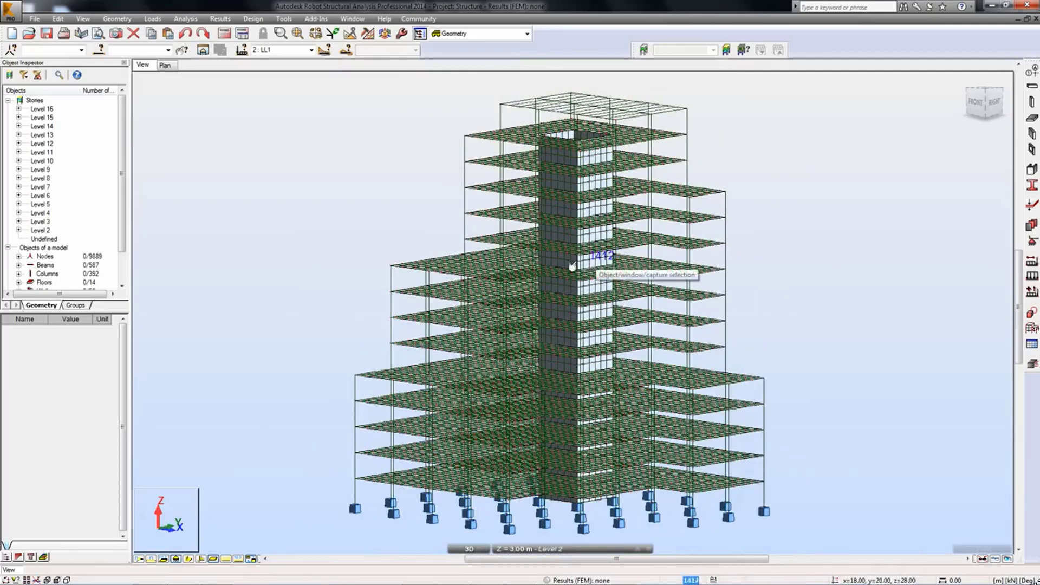
click(251, 559)
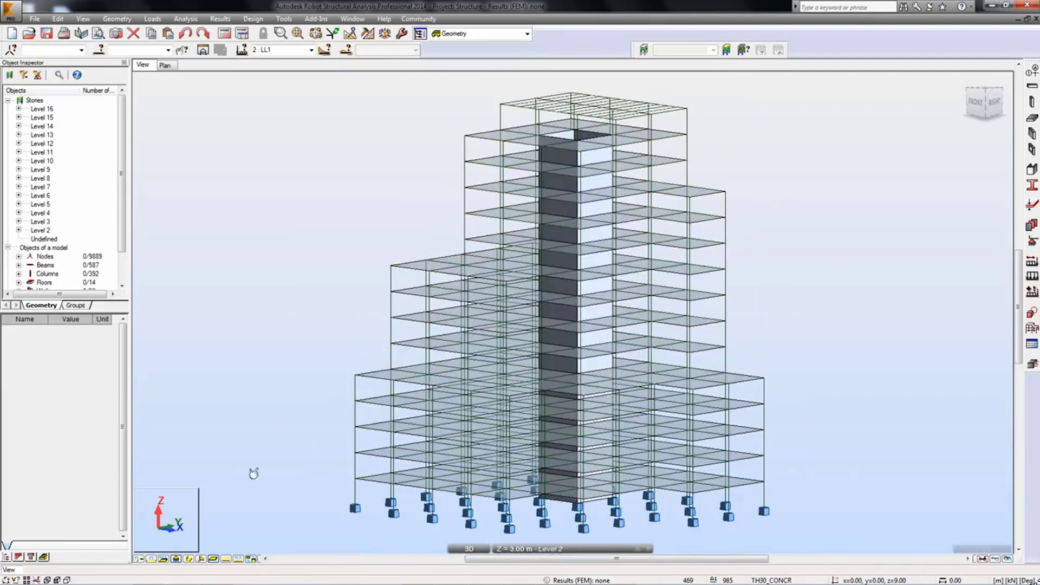
Review the six Static–Linear cases DL1 to LL2, cancelling a trial seismic case
click(247, 39)
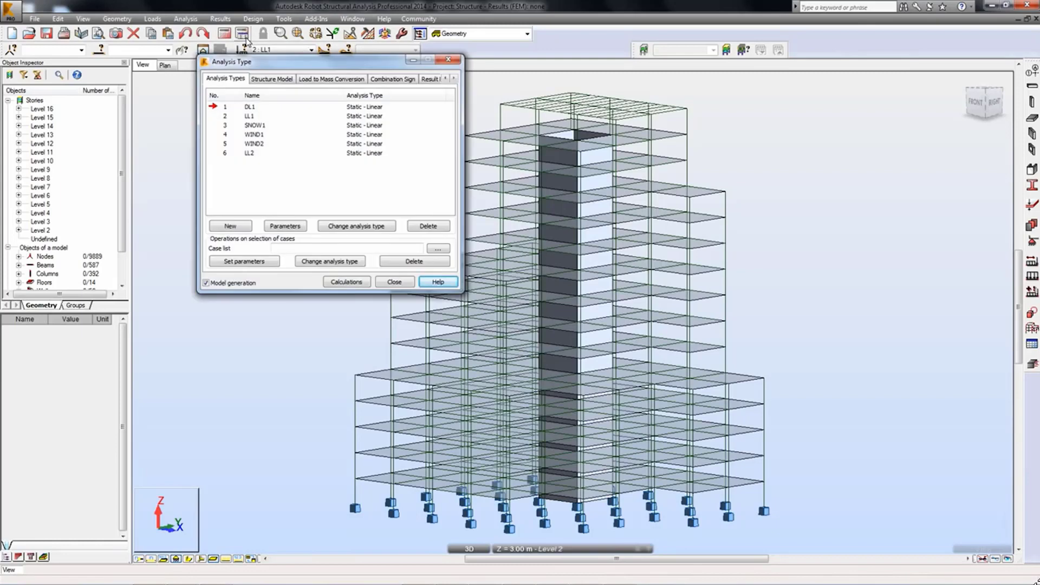
click(231, 226)
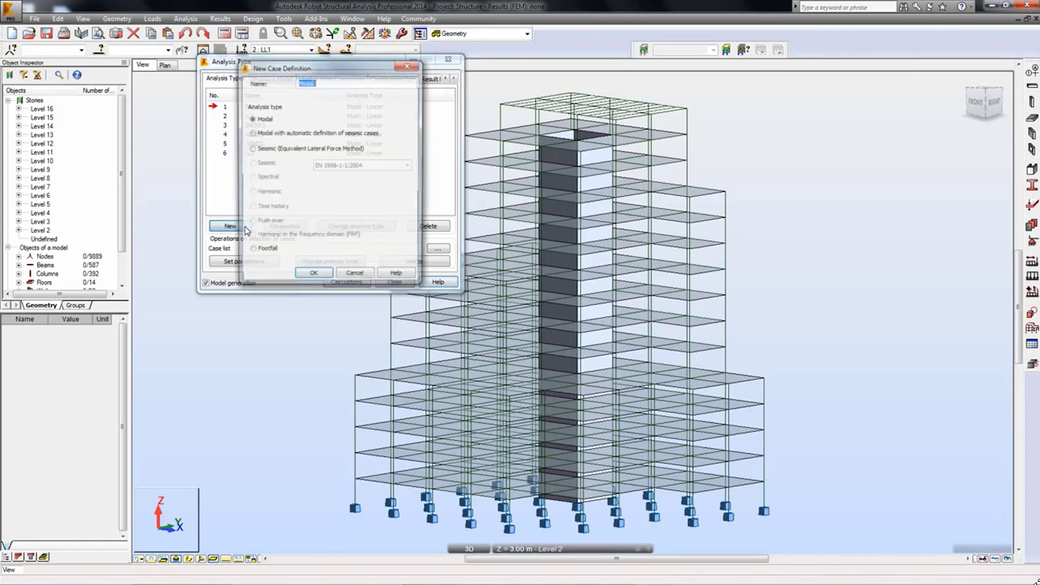
click(251, 149)
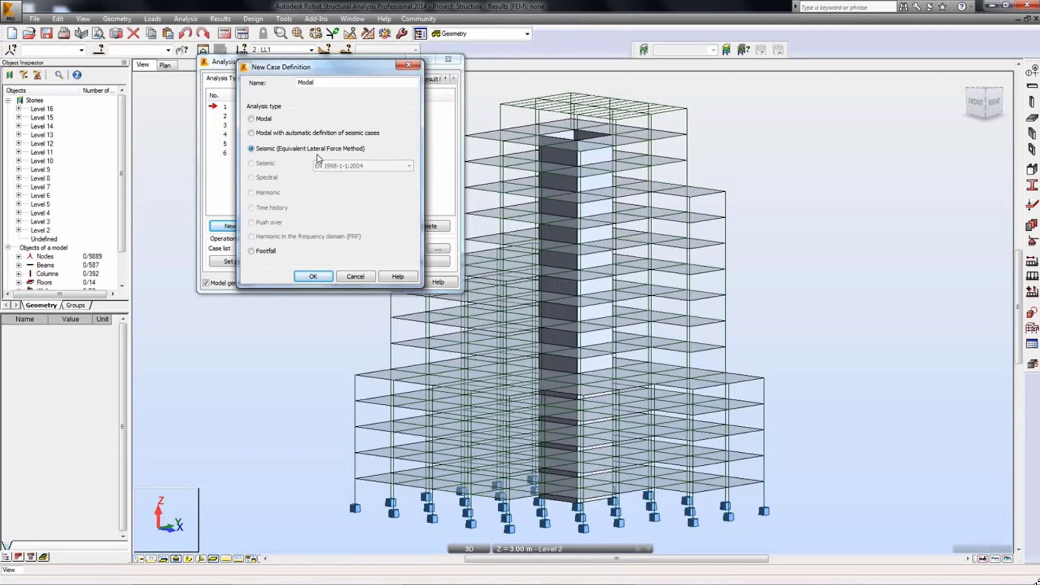
click(354, 276)
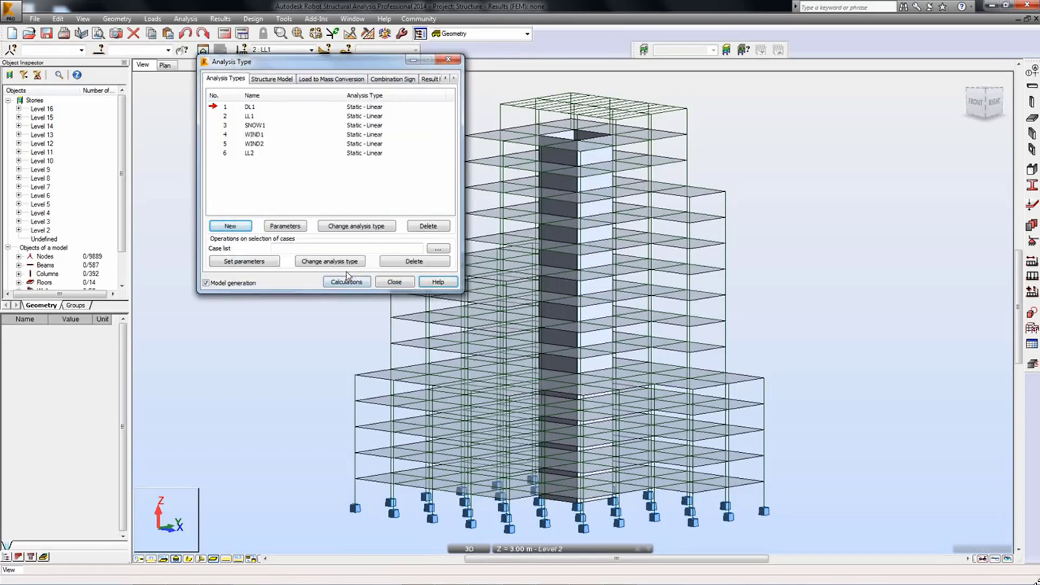
Rename Levels 2–16 to Story 1 through Story 15, then bring up view options
click(42, 232)
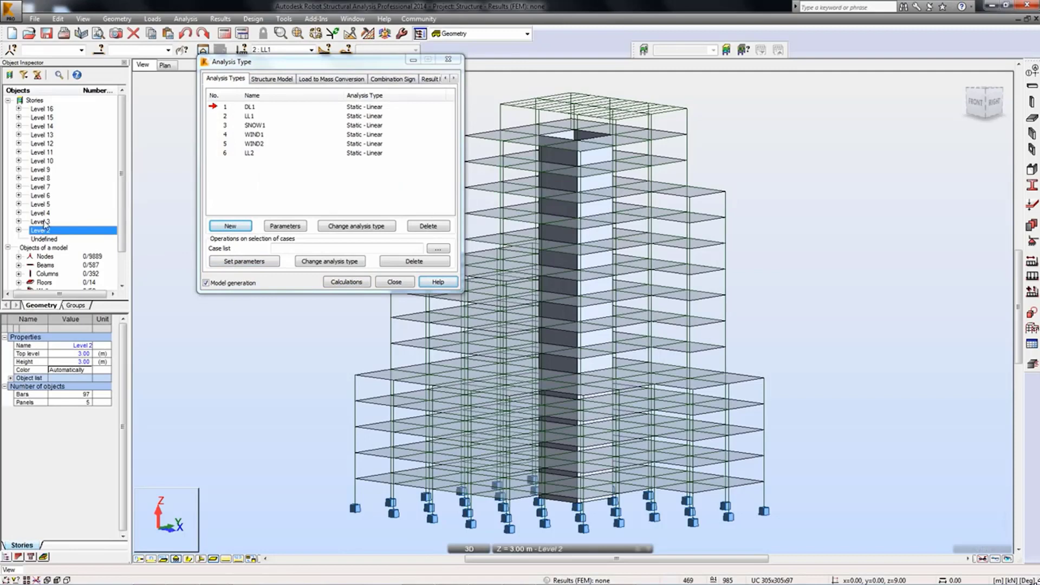
shift+click(45, 111)
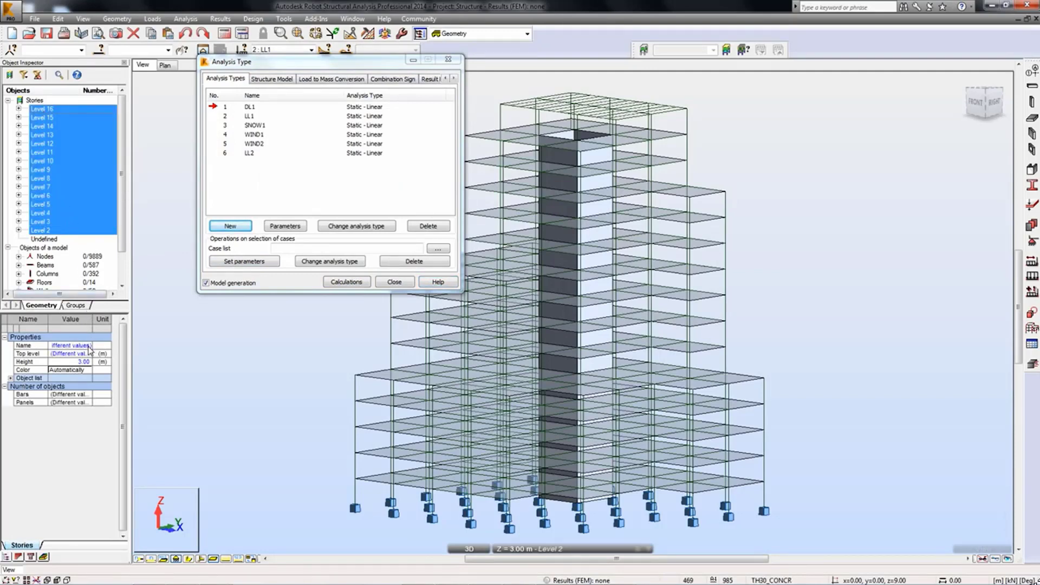
text(Story 1)
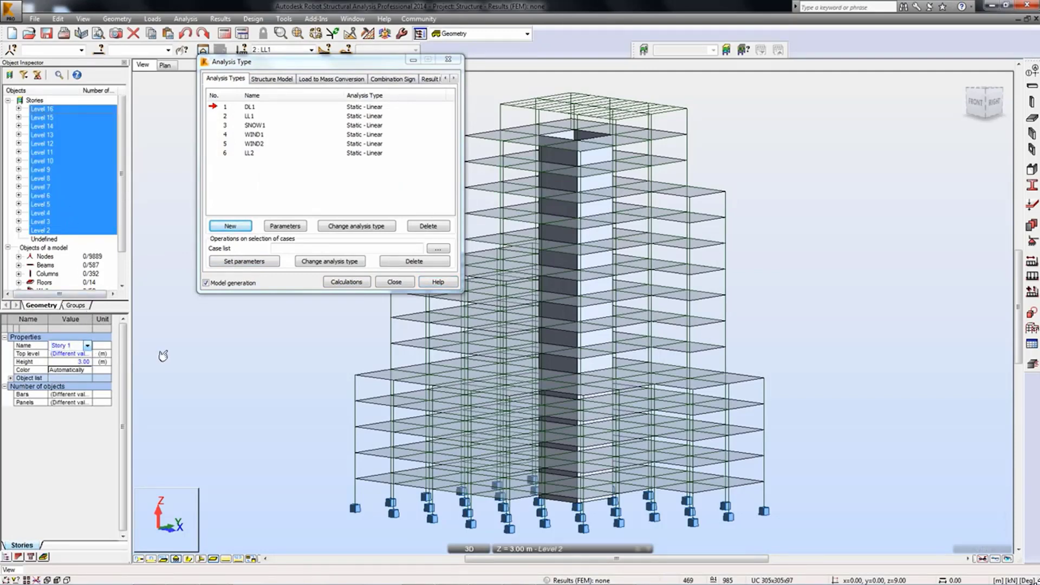
key(Return)
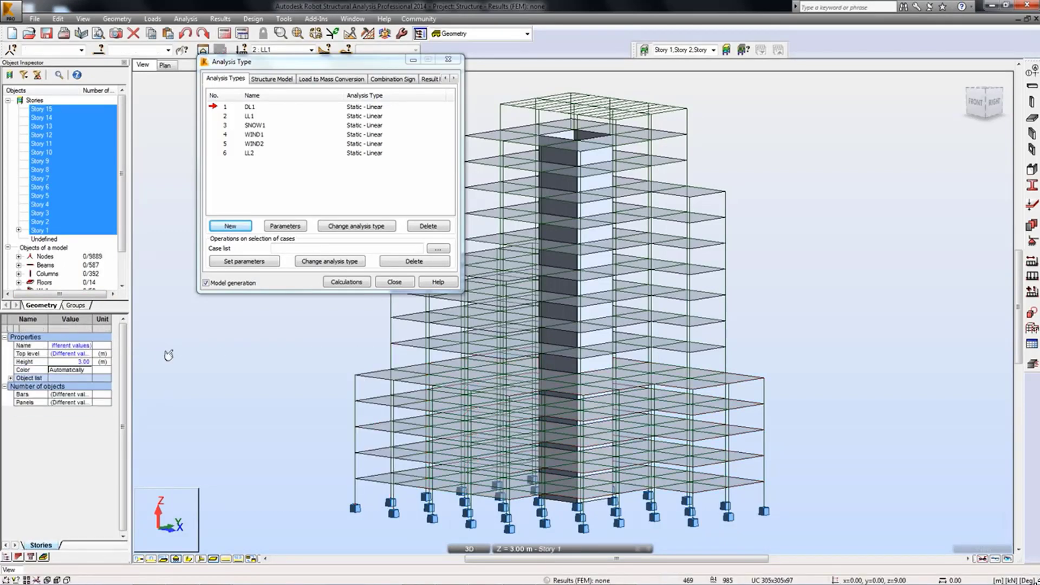
right_click(171, 352)
Colour the model by storey with a Story 1–15 legend and show section shapes
click(134, 465)
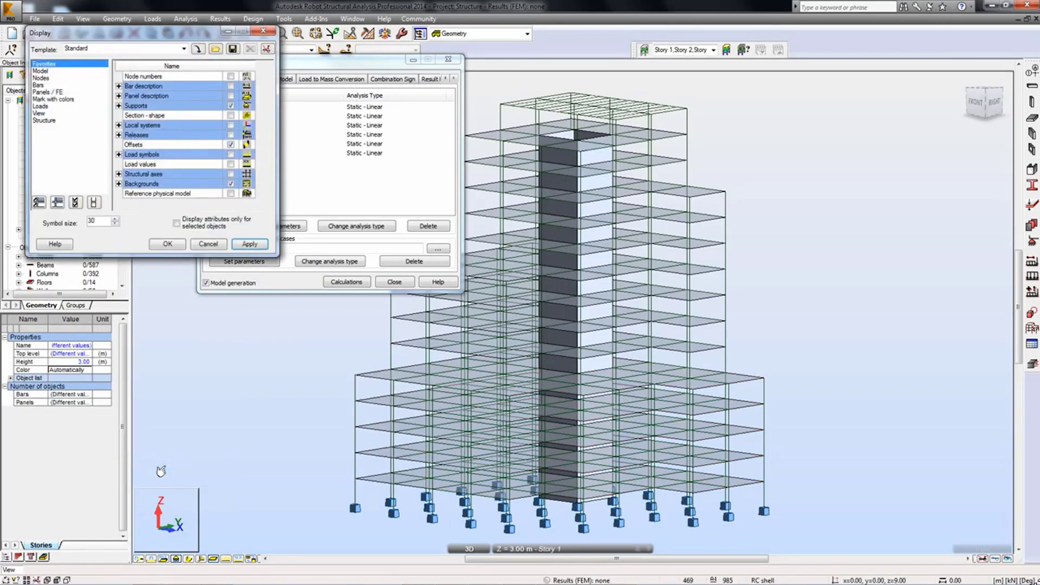
click(72, 101)
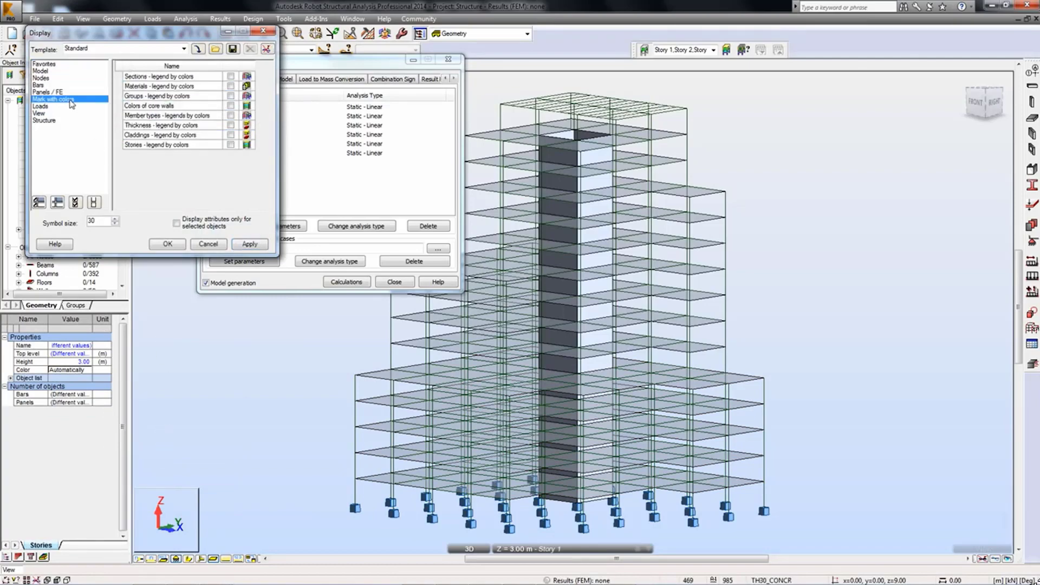
click(231, 145)
click(168, 244)
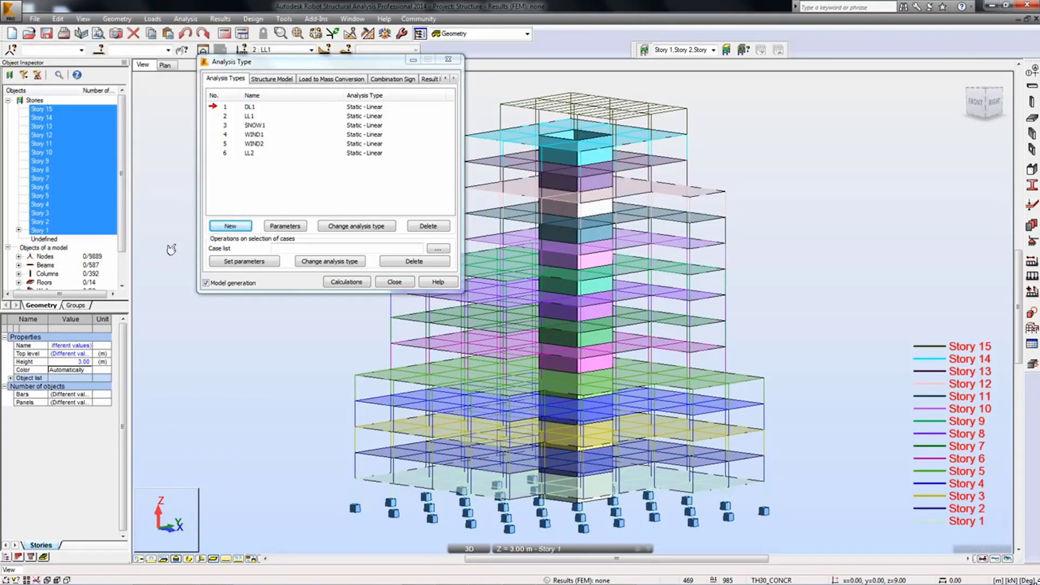
click(189, 560)
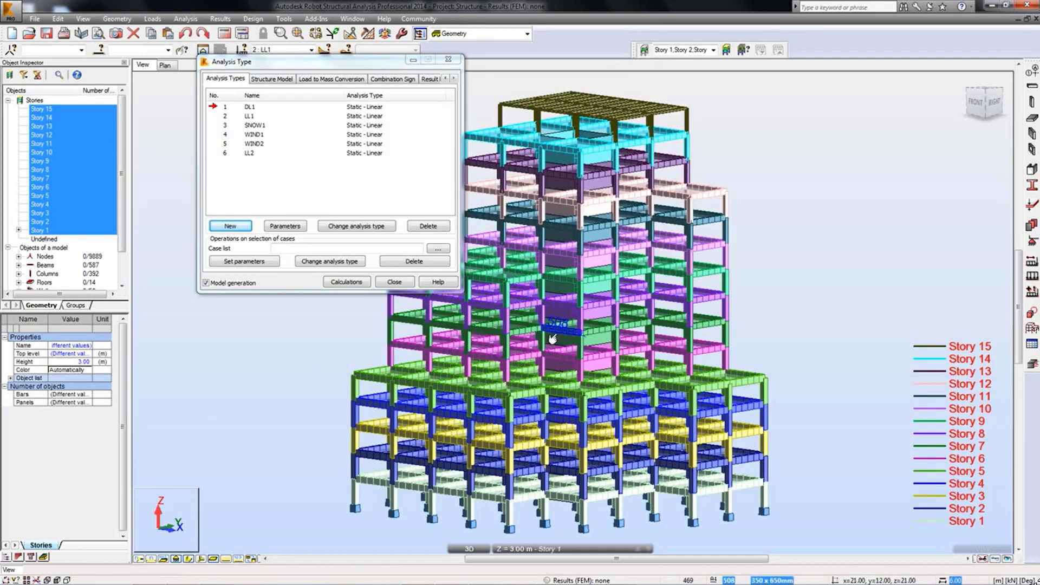
middle_drag(552, 339, 550, 342)
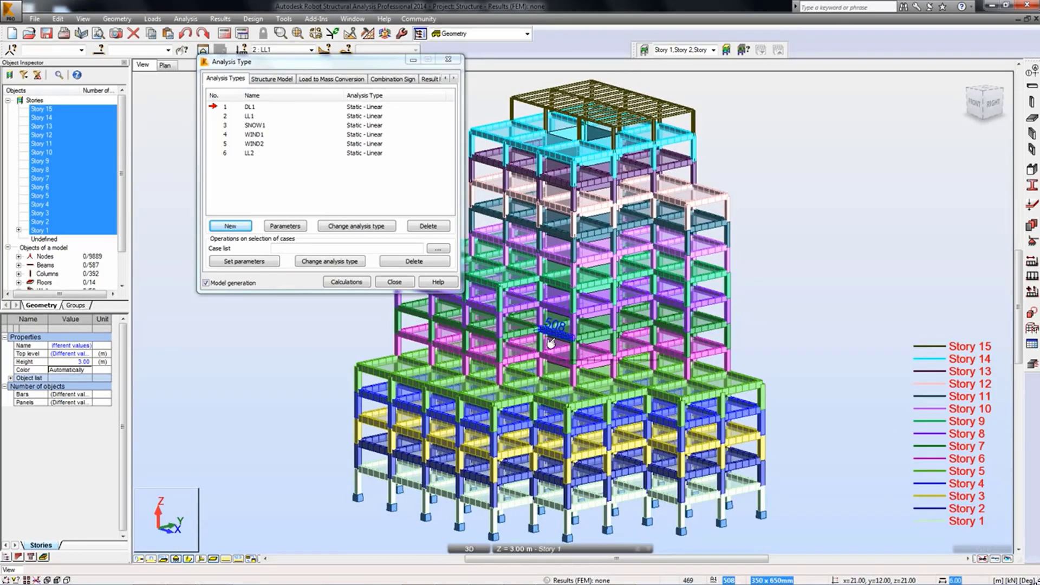
Add an EC 8 1998-1:2005 seismic case with X/Y directions and Group 1 combinations
click(242, 228)
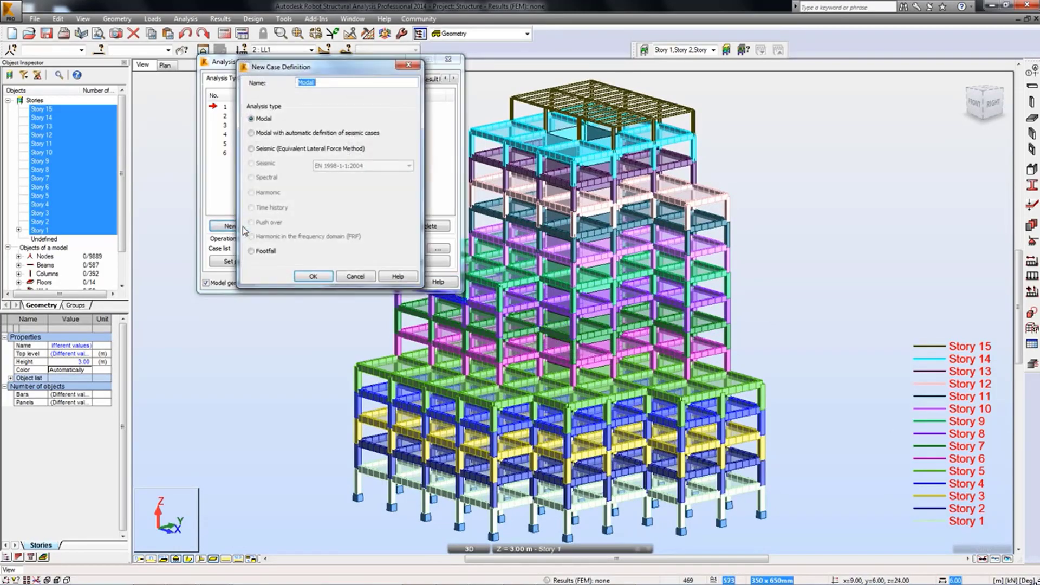
click(252, 149)
click(312, 278)
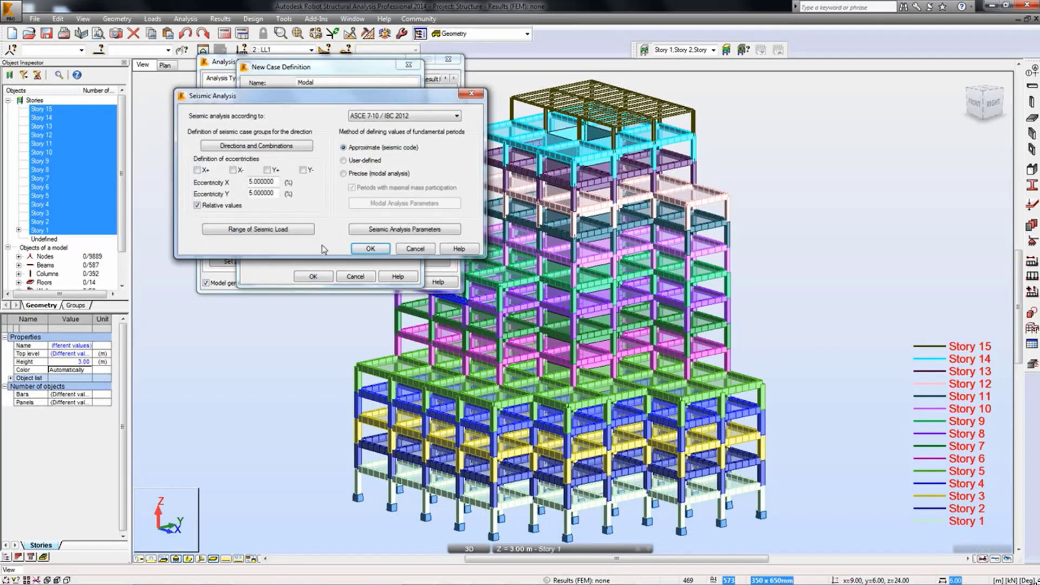
click(370, 117)
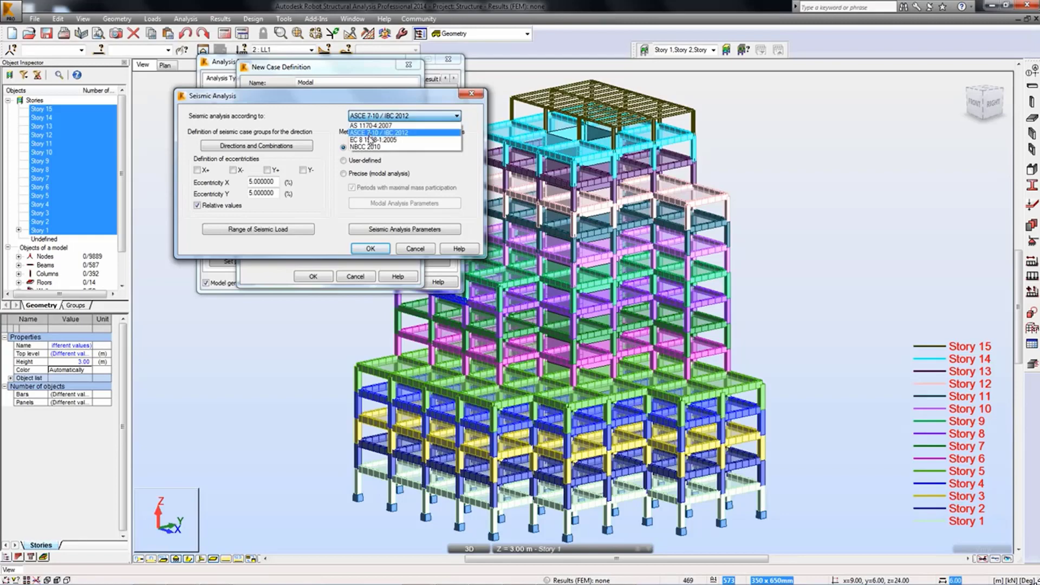
click(370, 140)
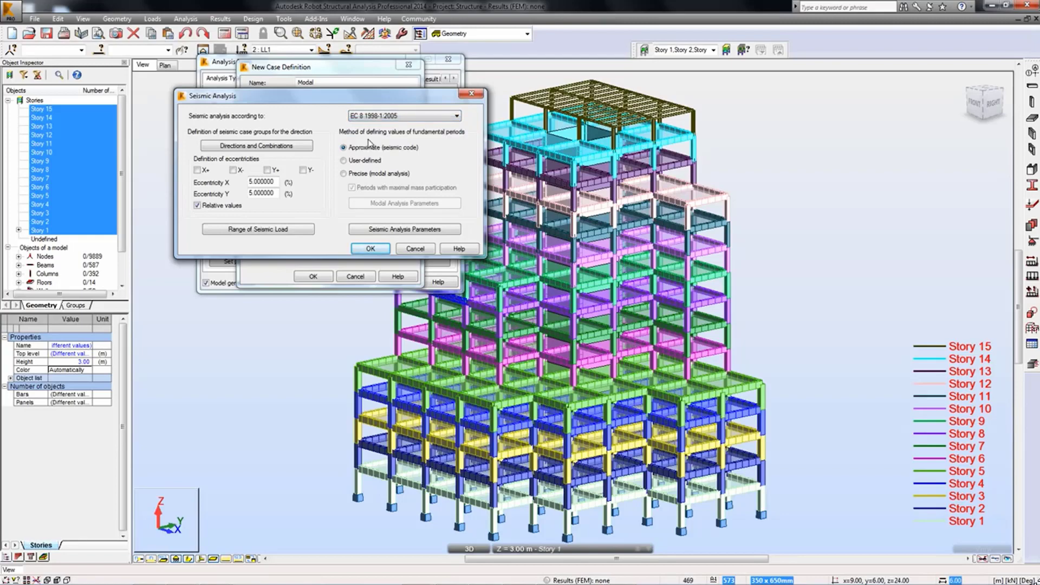
click(256, 146)
click(328, 219)
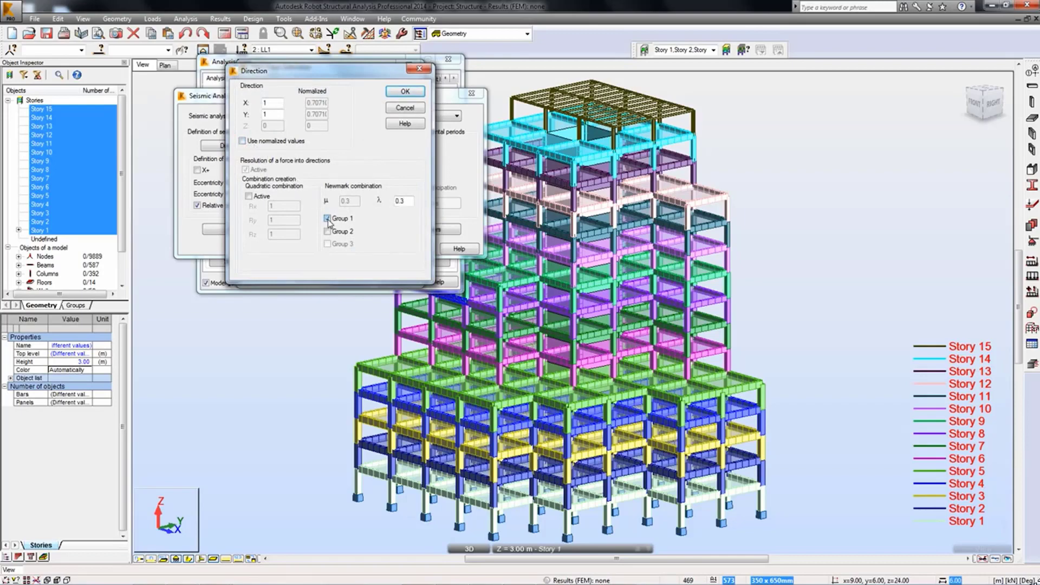
click(406, 92)
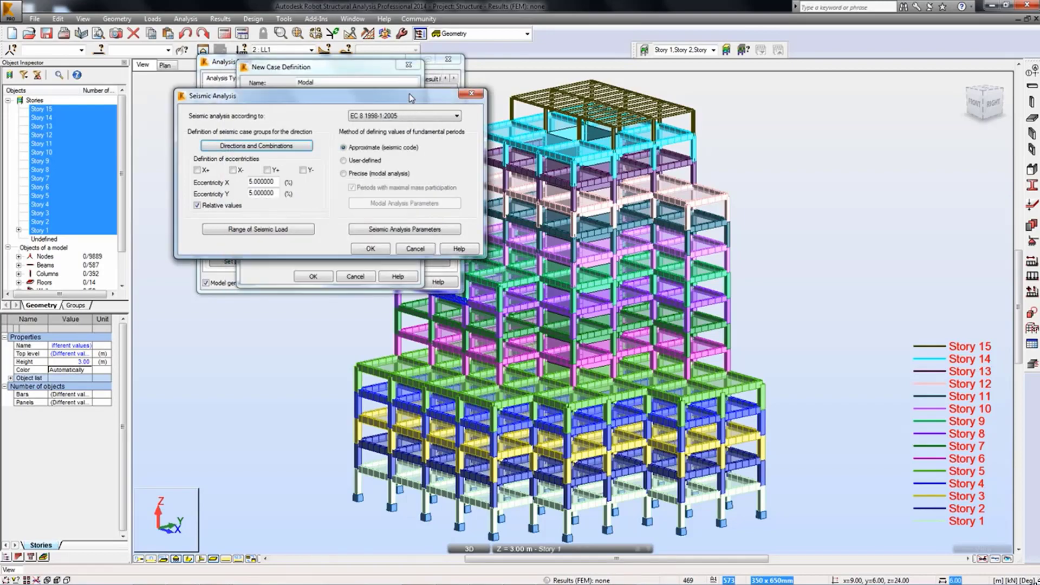
Start the seismic load range at Story 2's base and generate the cases
click(282, 230)
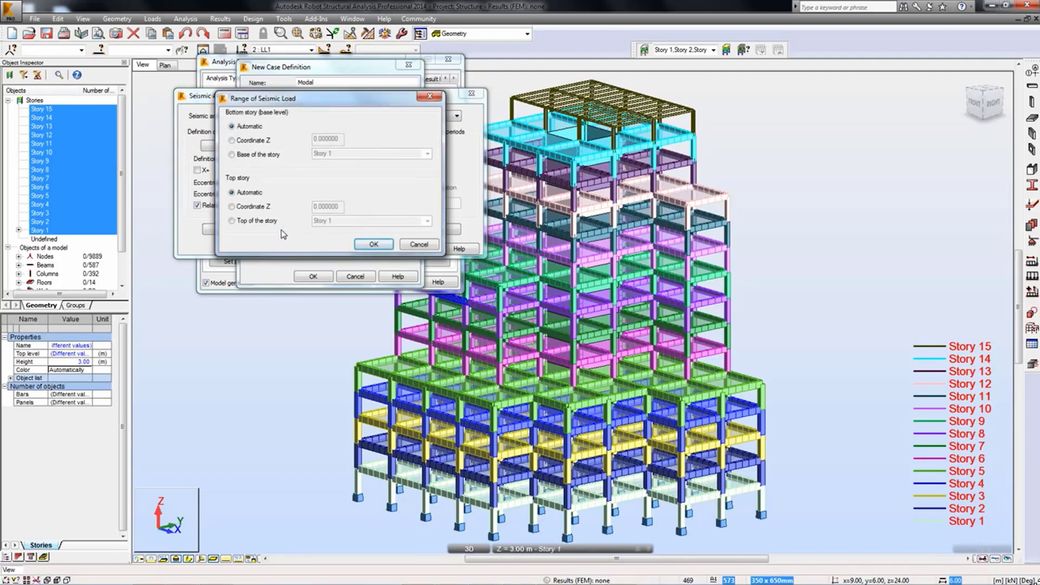
click(255, 156)
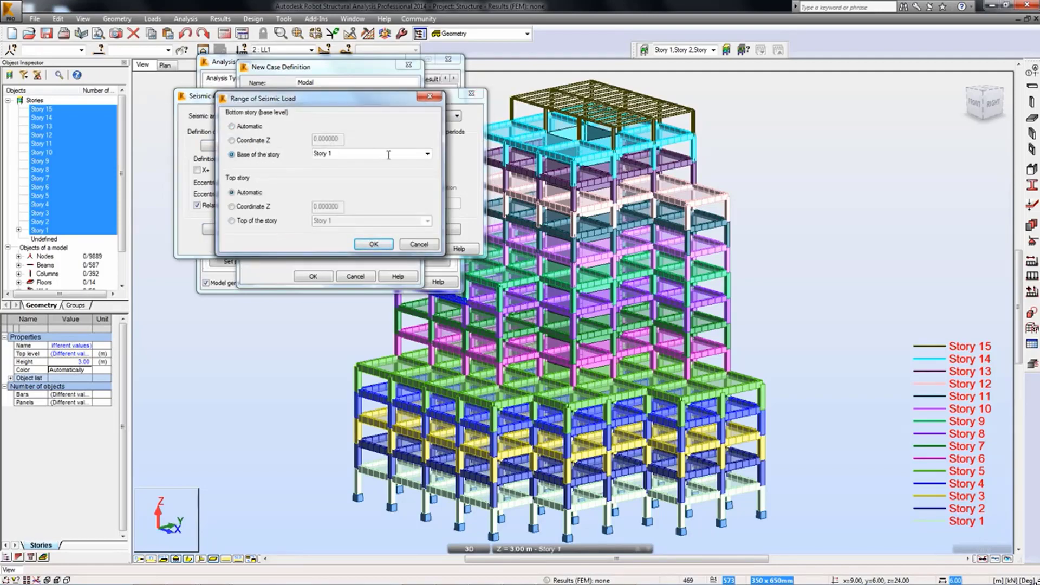
click(428, 154)
click(414, 170)
click(383, 245)
click(377, 250)
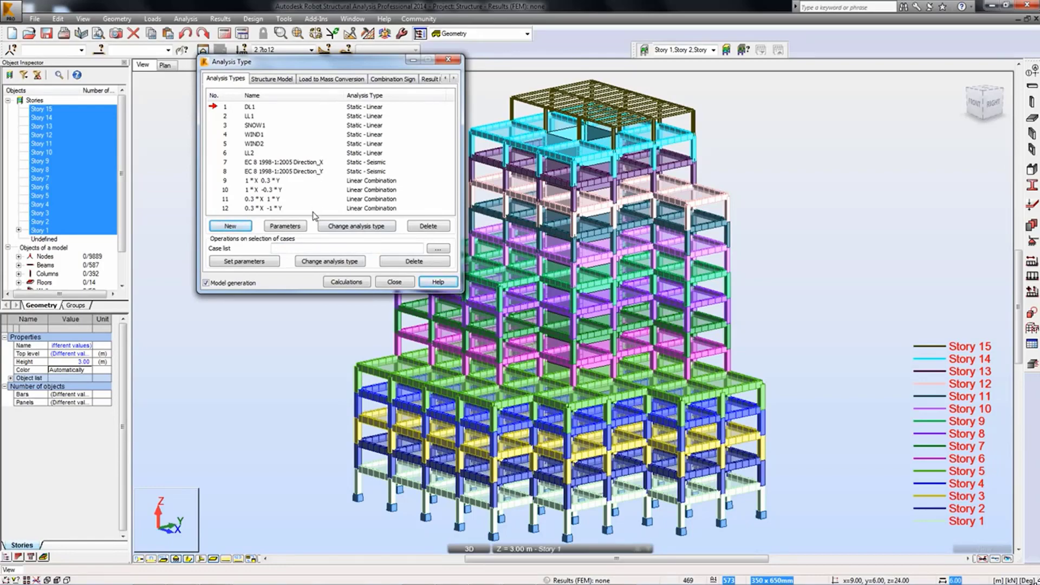
Close the case list, turn off section shapes, and enable Mark with colors in Display
click(395, 282)
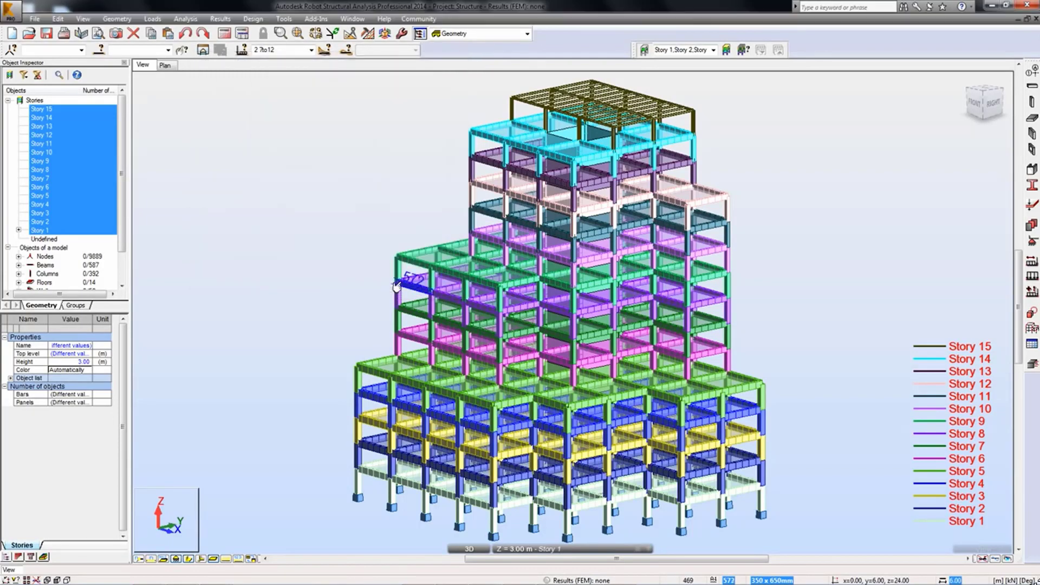
click(189, 559)
right_click(193, 474)
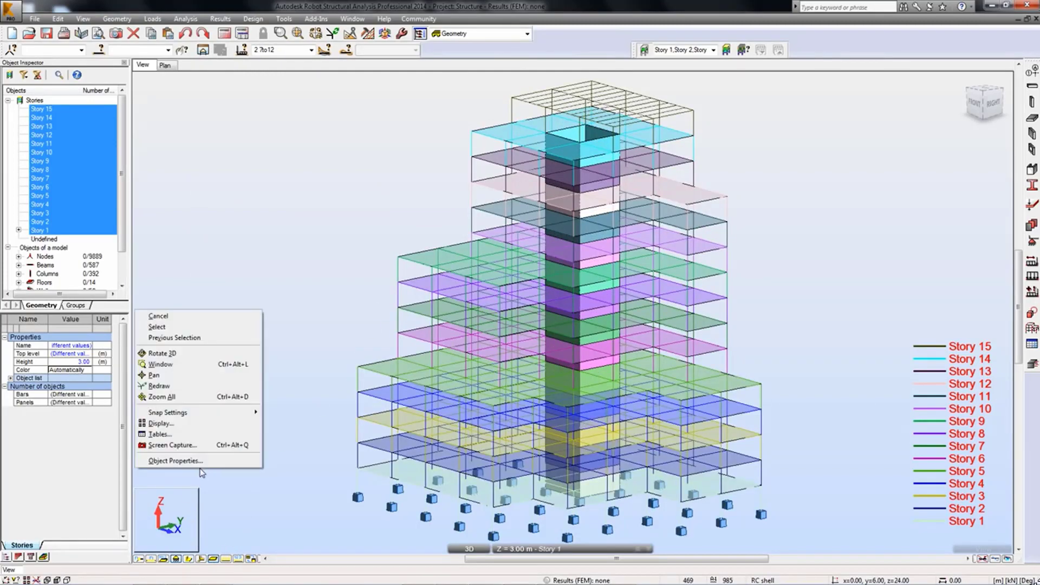
click(163, 426)
click(76, 102)
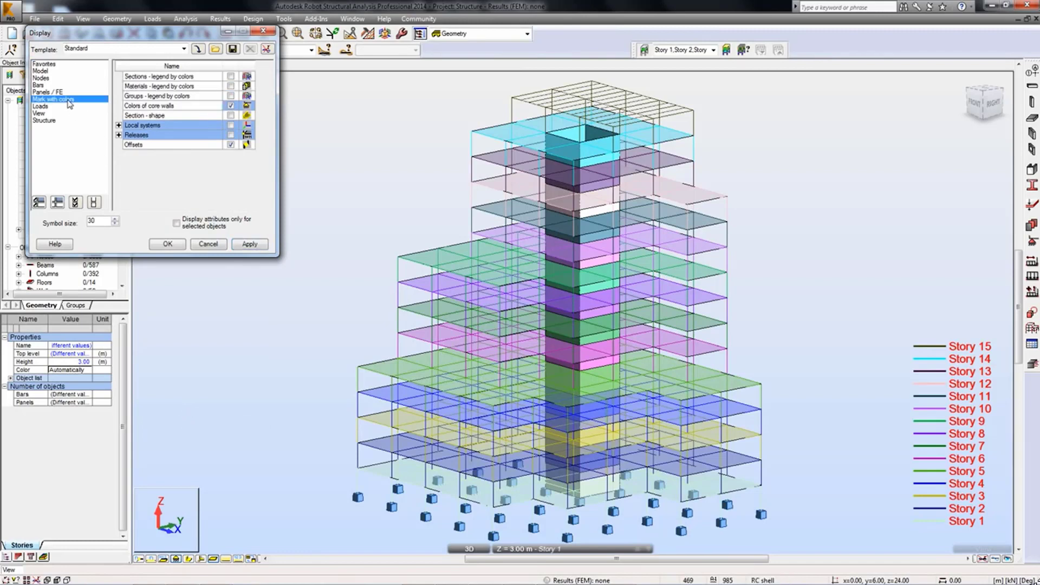
click(231, 144)
click(167, 244)
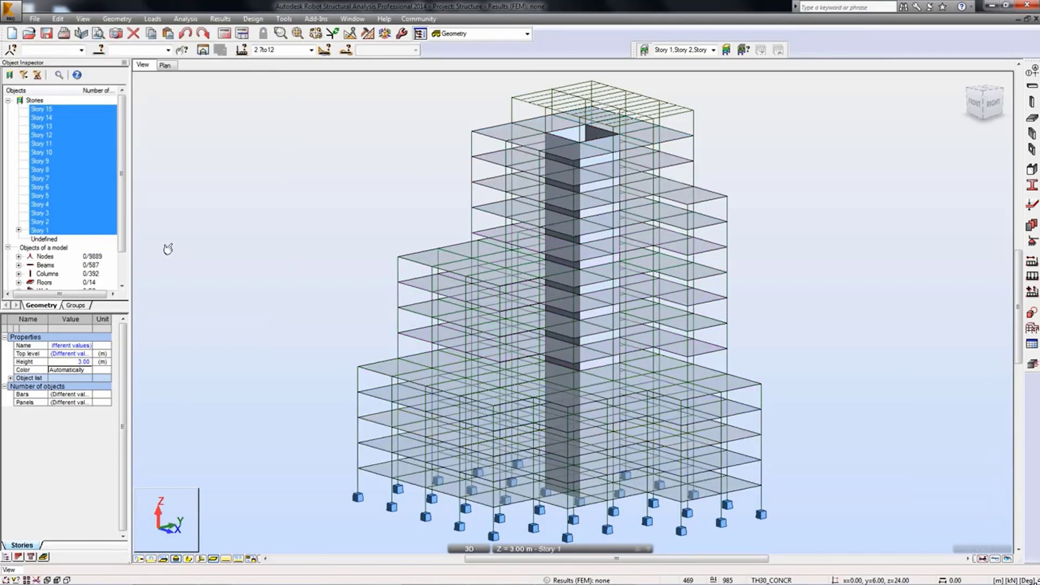
click(154, 19)
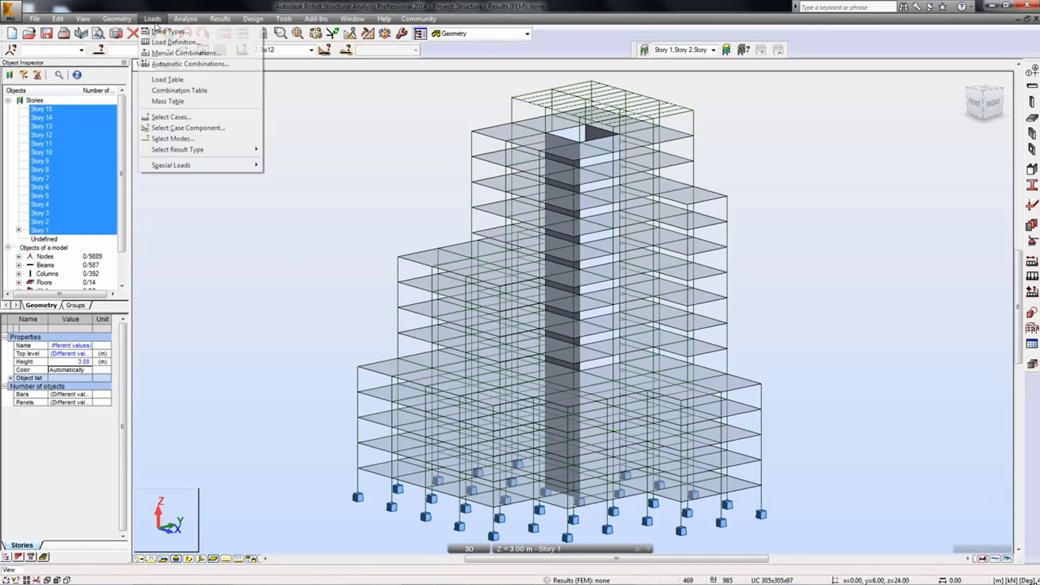
Generate full automatic BS-EN 1990:2002 ULS and SLS code combinations, about 230
click(162, 65)
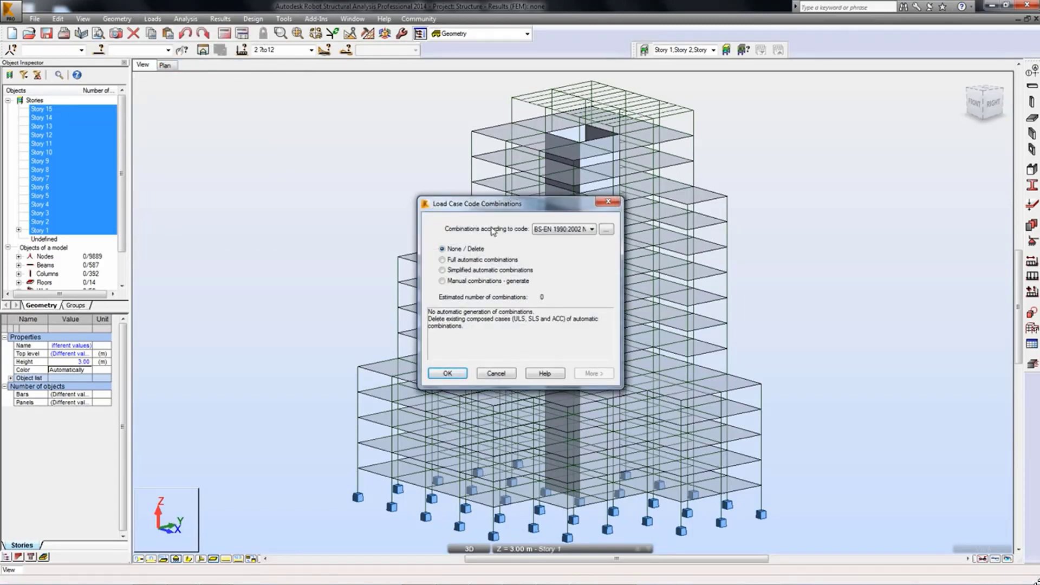
click(487, 264)
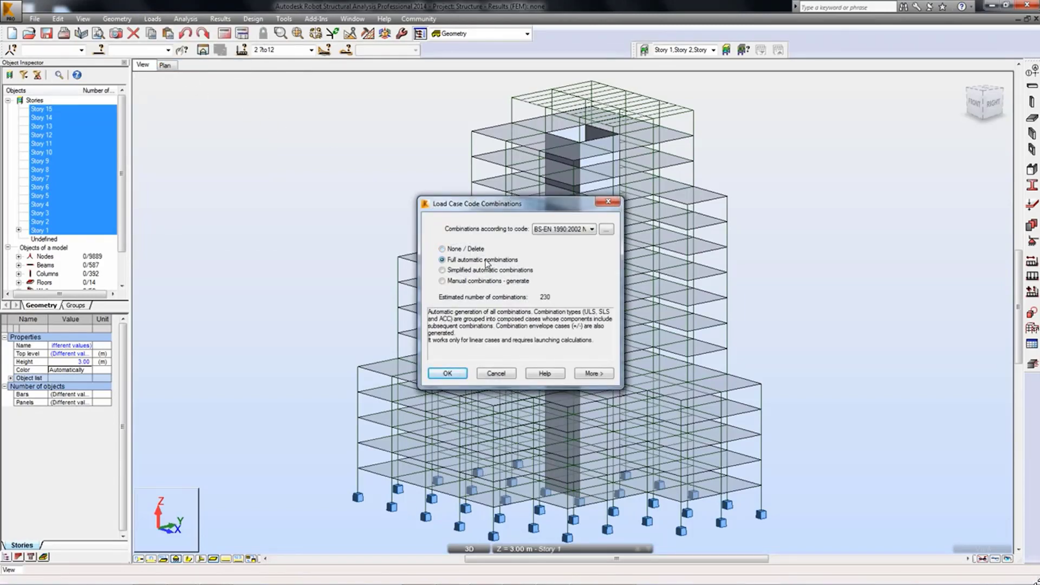
click(596, 375)
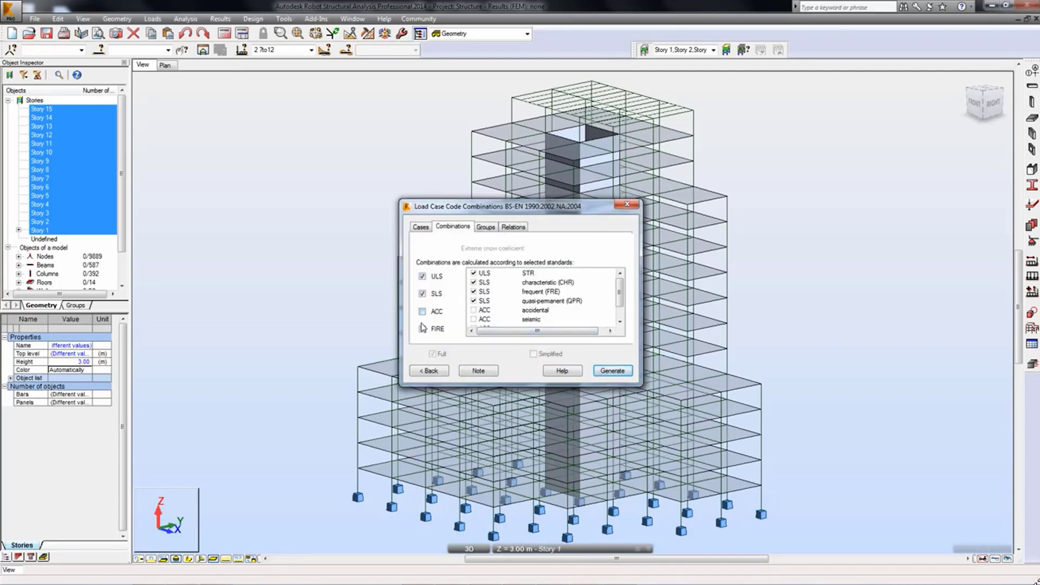
click(613, 371)
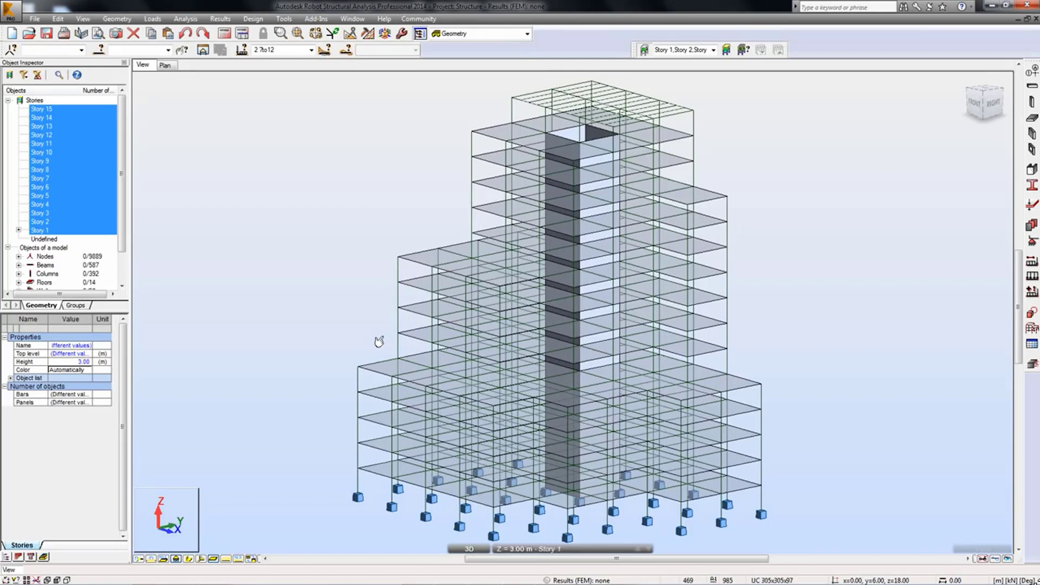
Run the calculations, then make 1 : DL1 the current load case
click(226, 34)
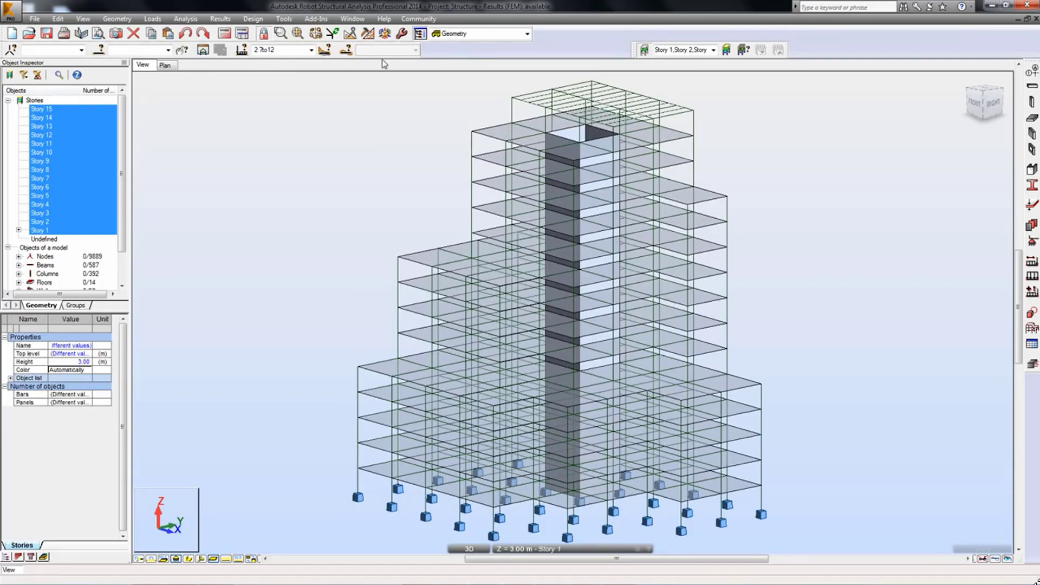
click(311, 50)
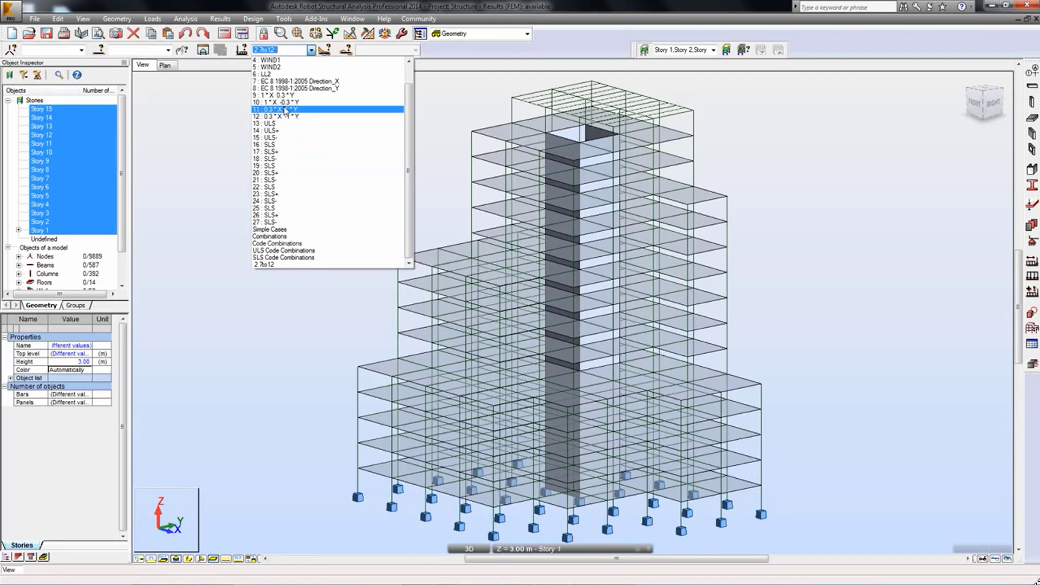
scroll(285, 111, up, 1)
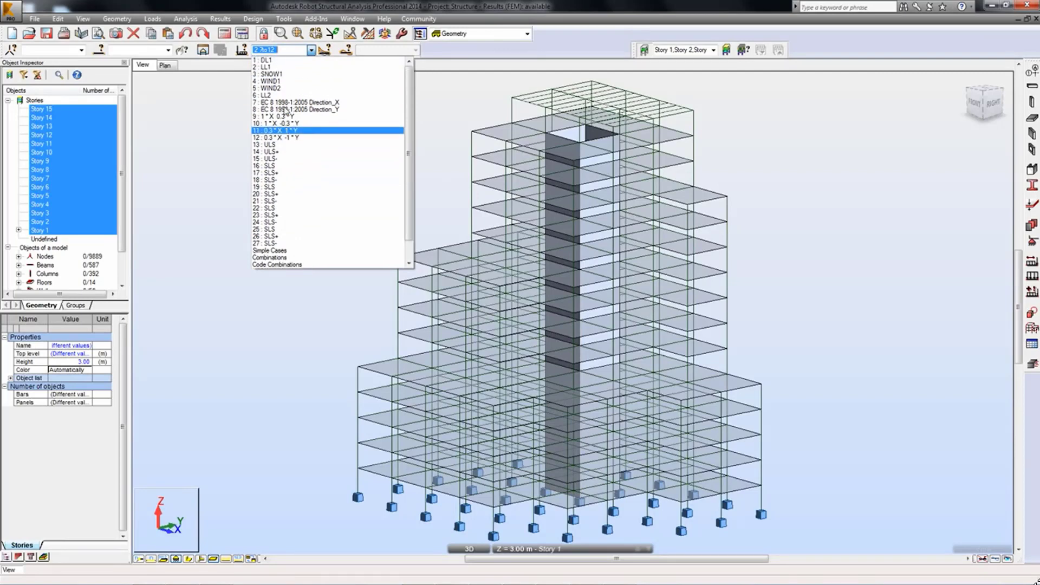
click(279, 60)
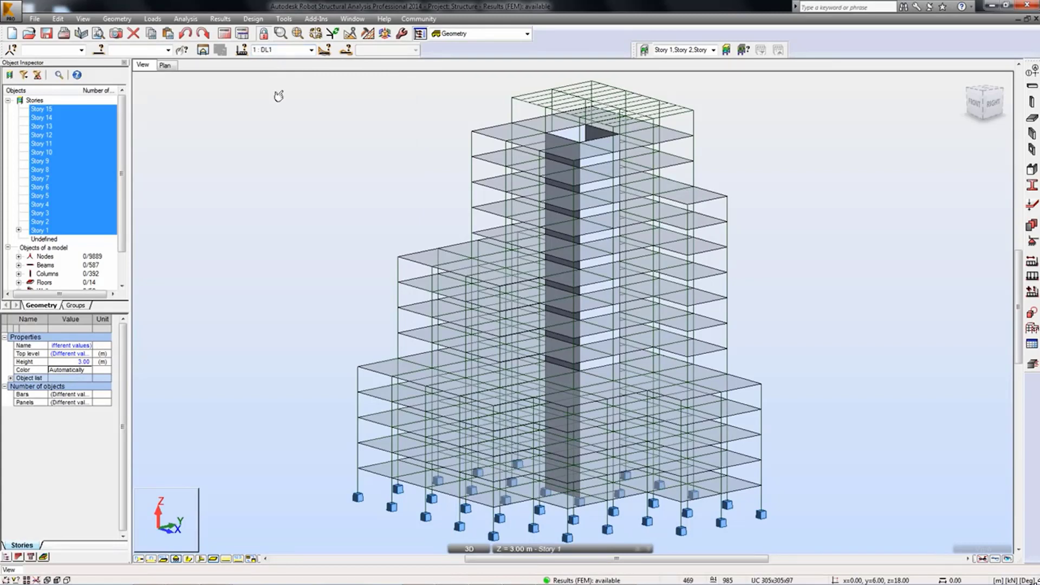
Draw the DL1 My bending-moment diagram on all bars and orbit to a frontal view
click(227, 20)
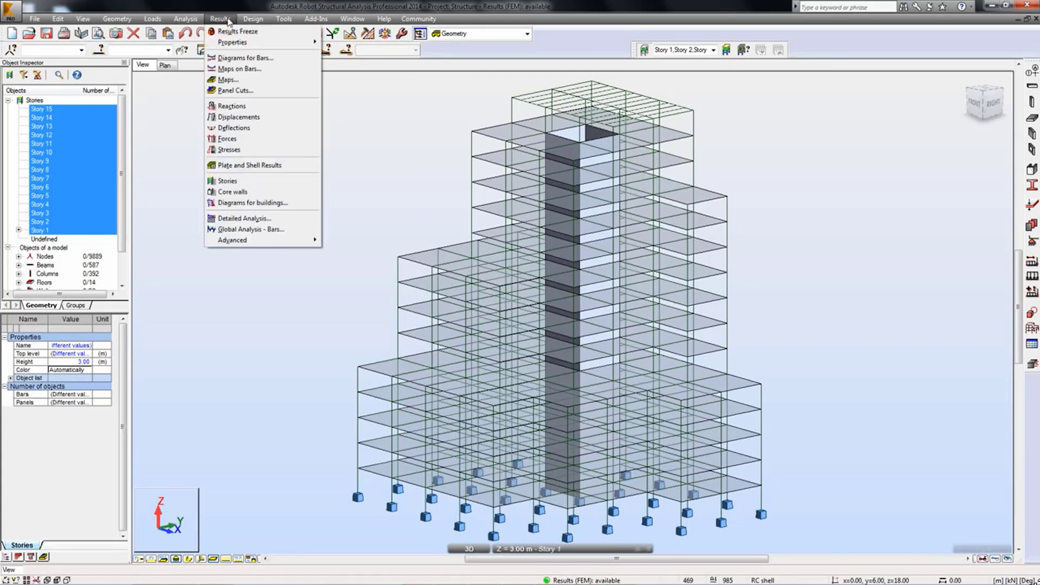
click(237, 58)
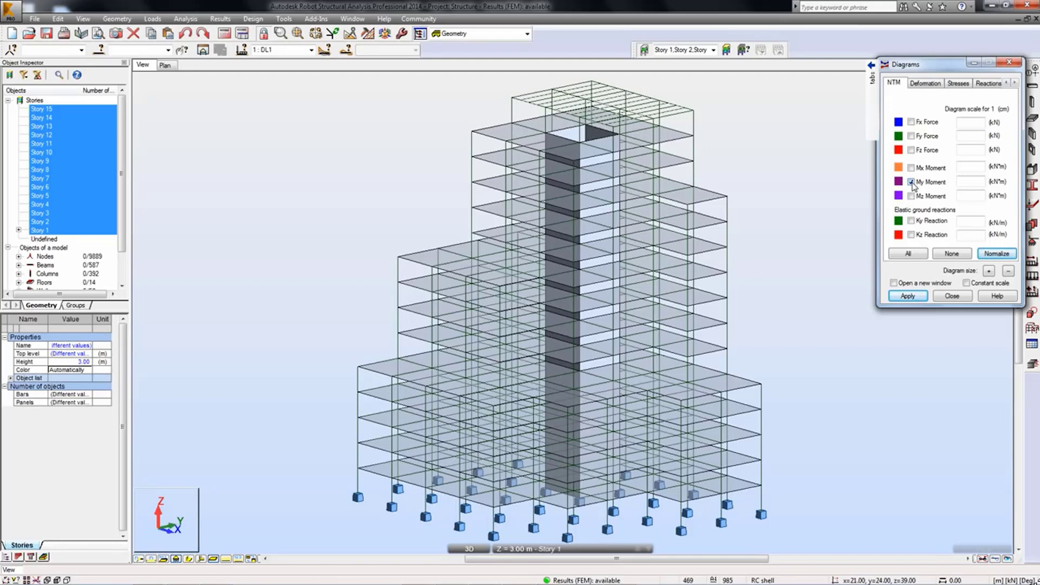
click(915, 297)
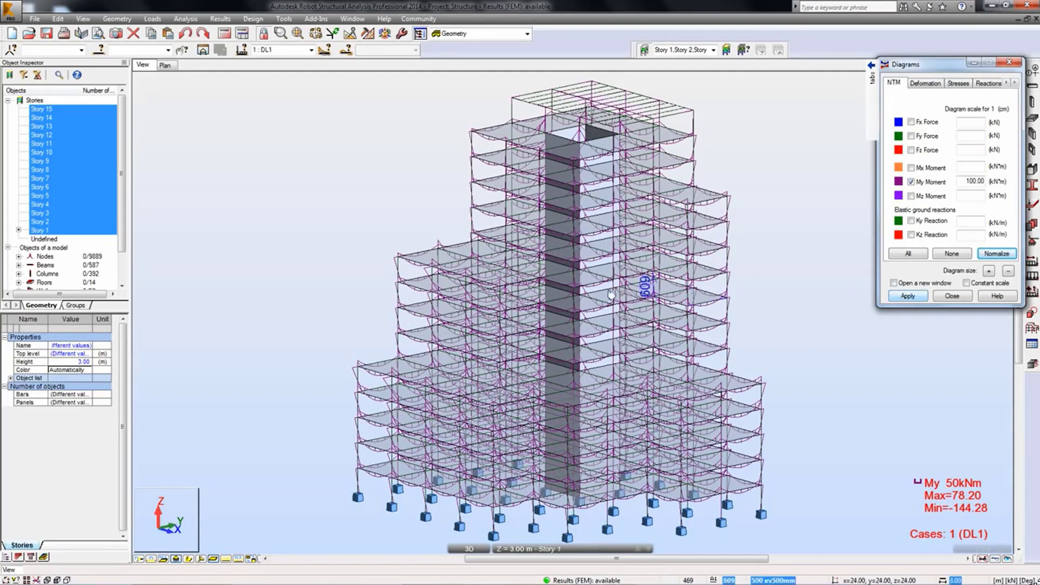
scroll(590, 271, up, 2)
scroll(589, 310, up, 2)
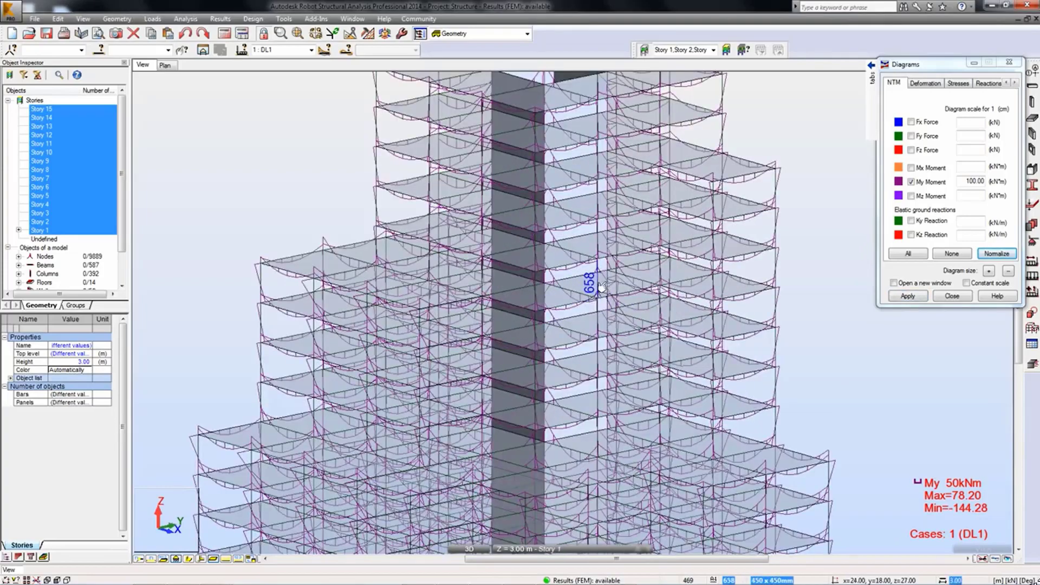
shift+middle_drag(590, 279, 600, 276)
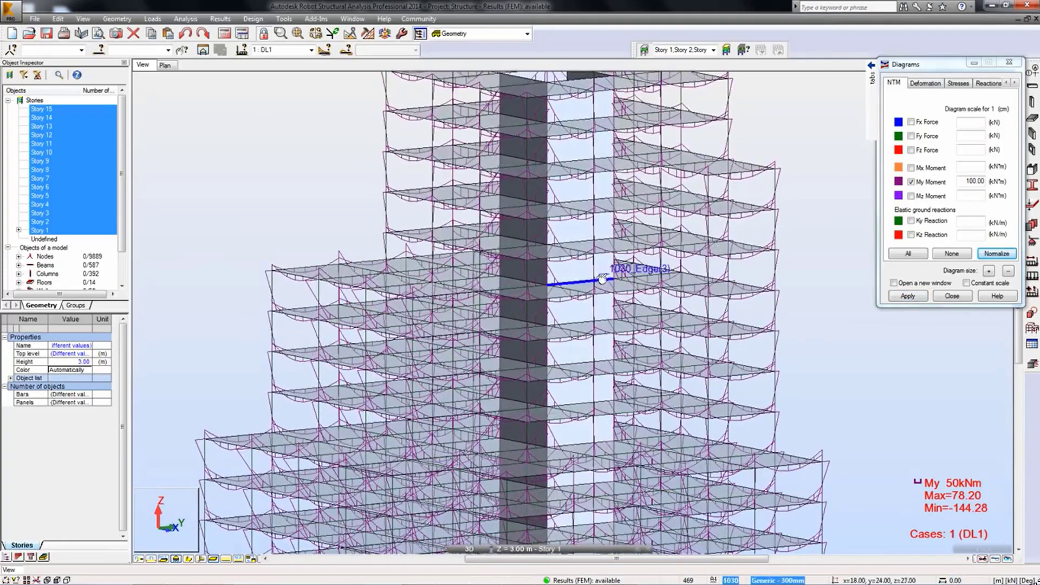
Redraw the My diagrams filled with numeric value labels and orbit to review them
click(1015, 84)
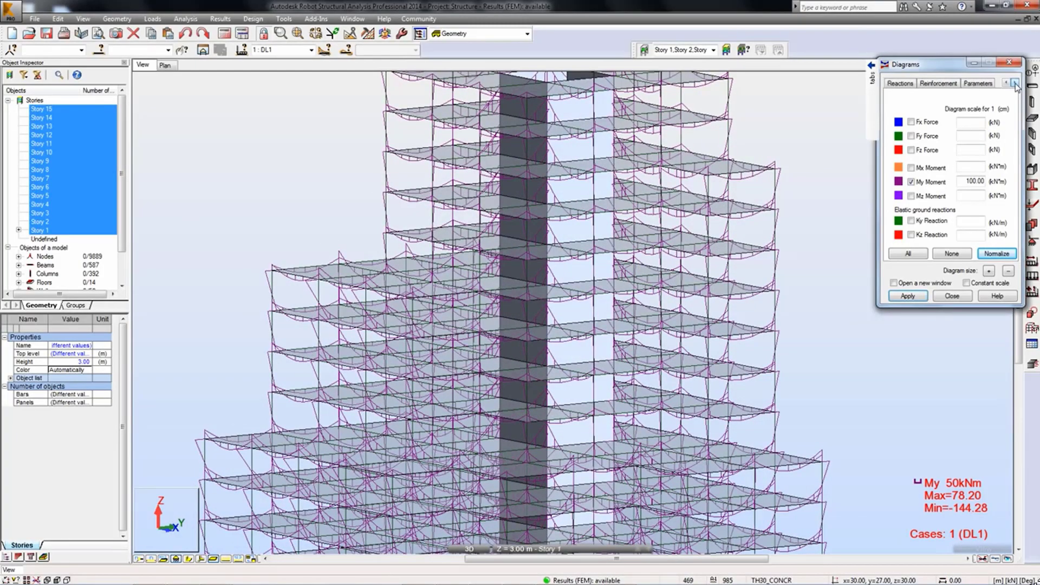
click(984, 85)
click(975, 133)
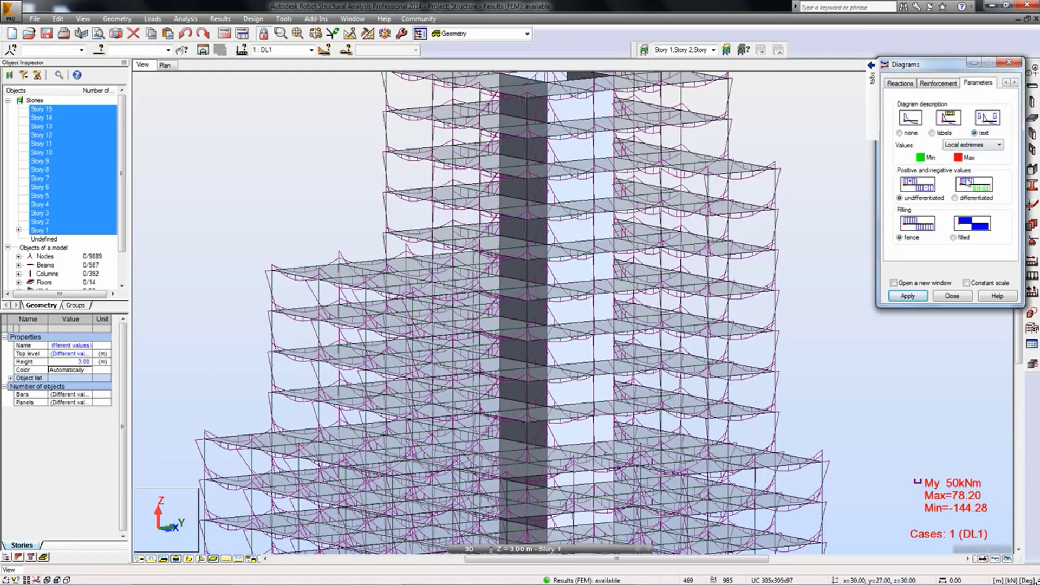
click(953, 239)
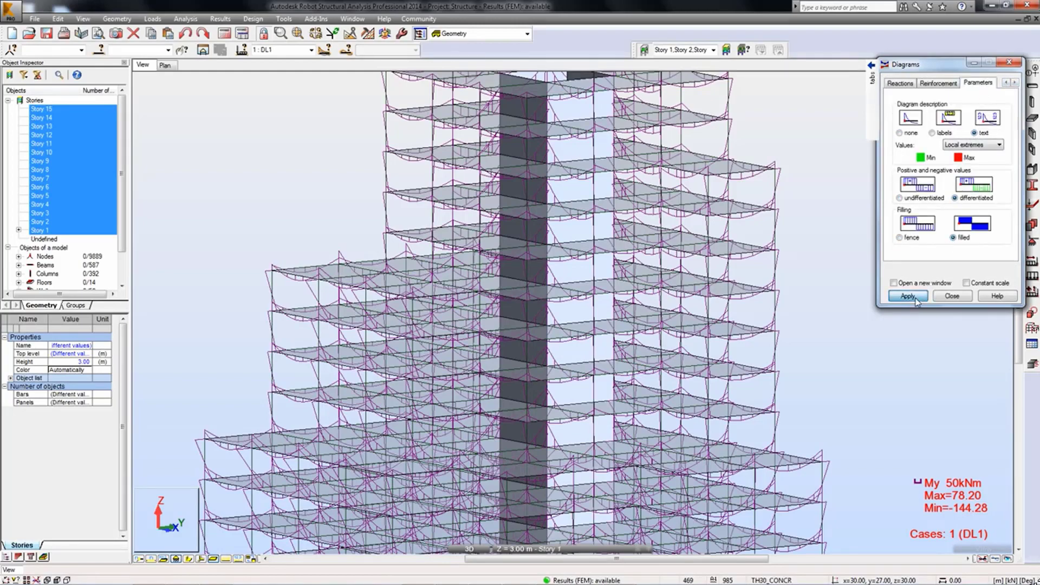
click(915, 299)
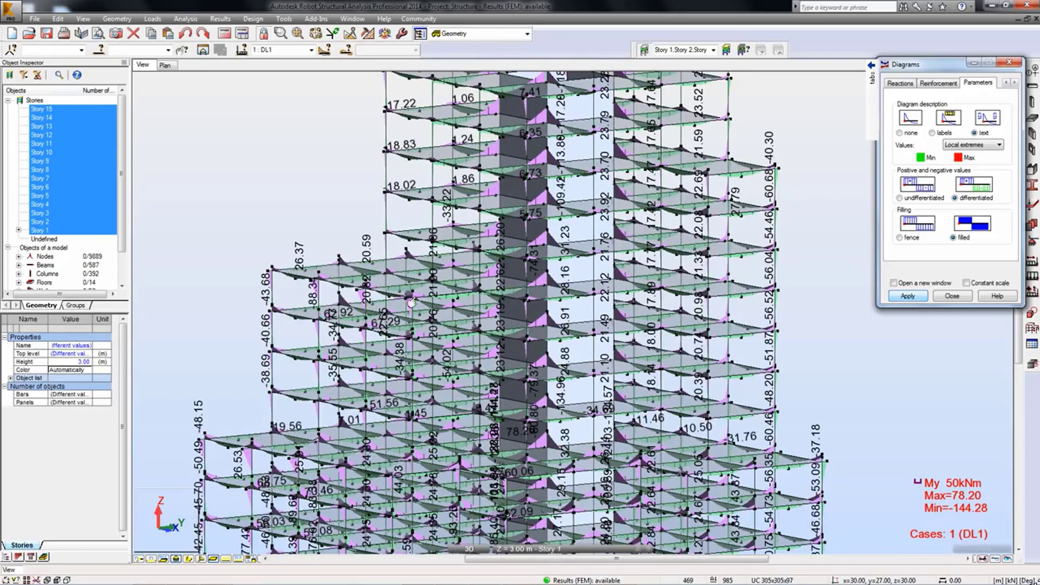
shift+middle_drag(362, 281, 364, 276)
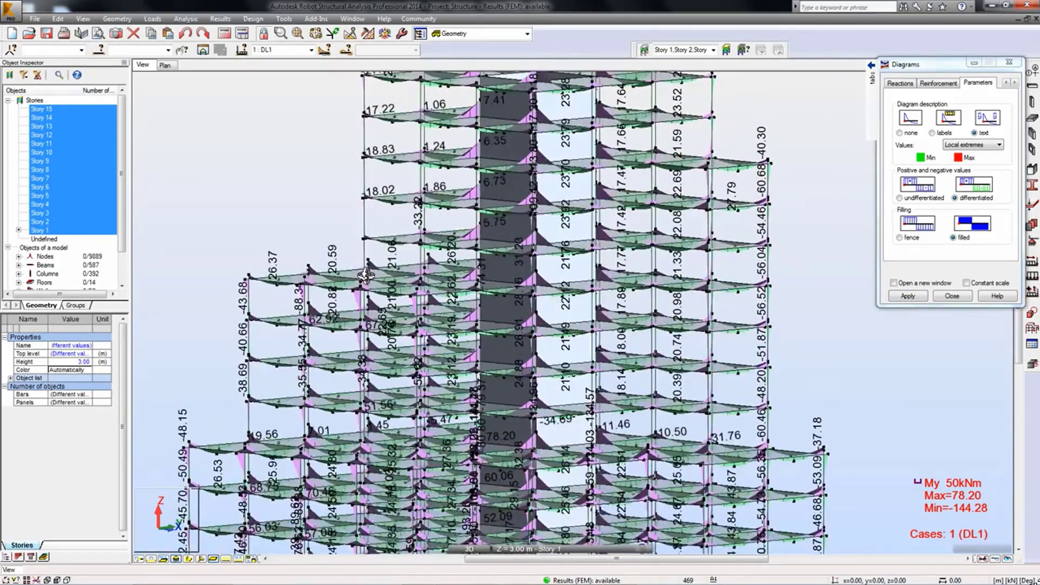
scroll(364, 276, up, 1)
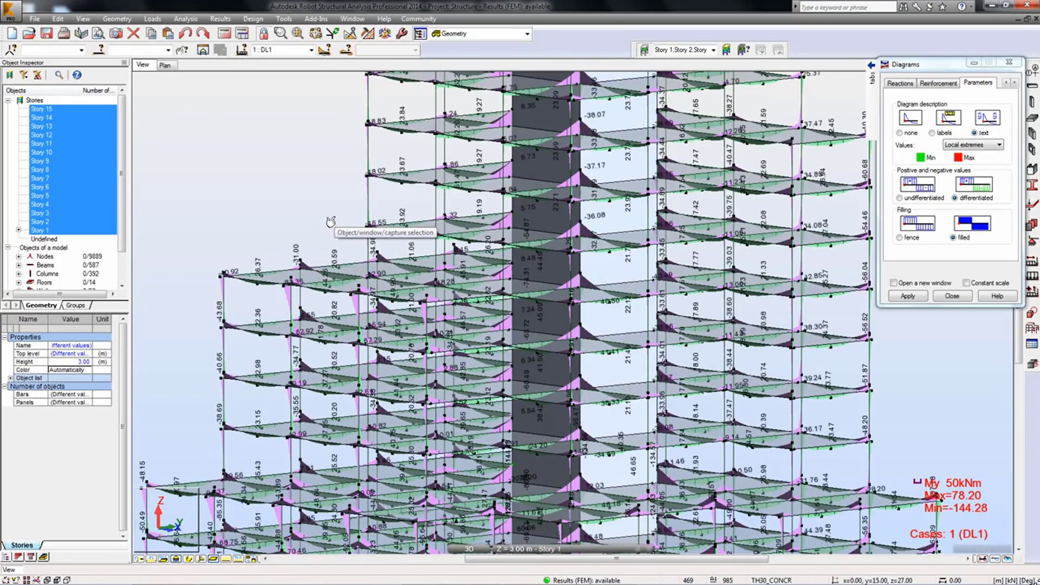
scroll(330, 224, up, 1)
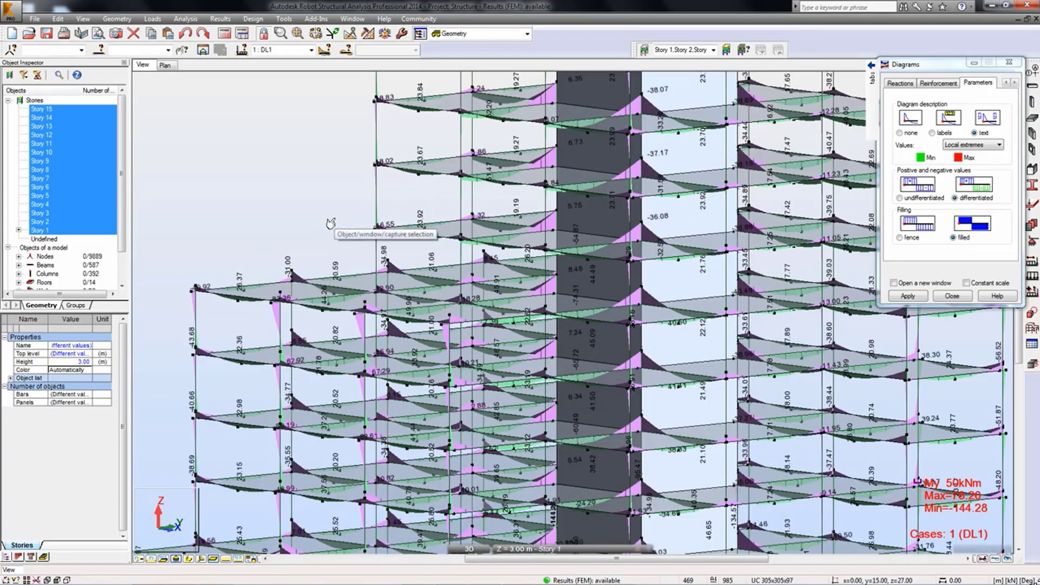
click(1006, 83)
click(1005, 82)
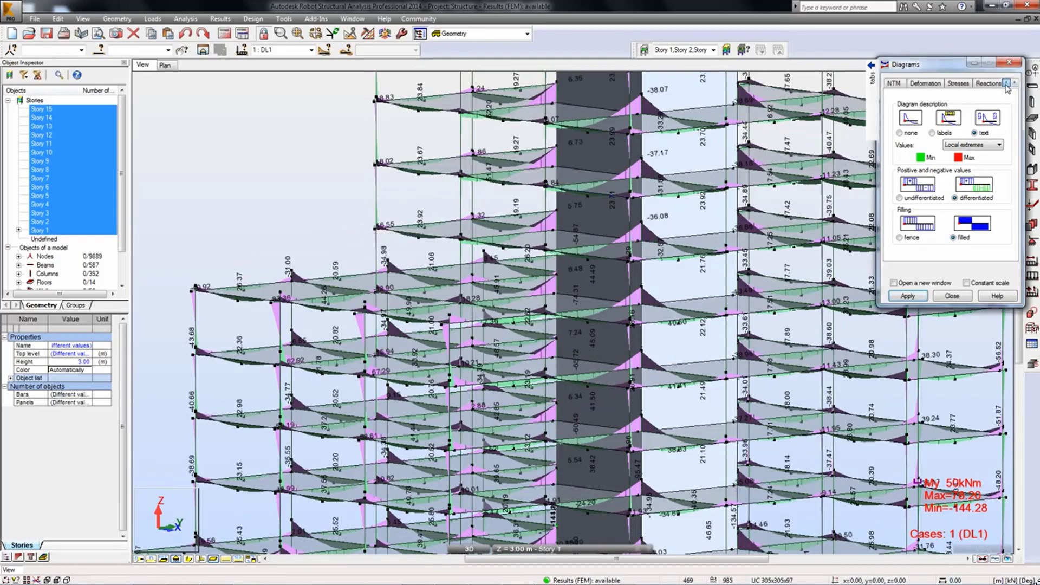
click(894, 83)
Clear the My moment diagrams from the model and close the Diagrams dialog
click(914, 297)
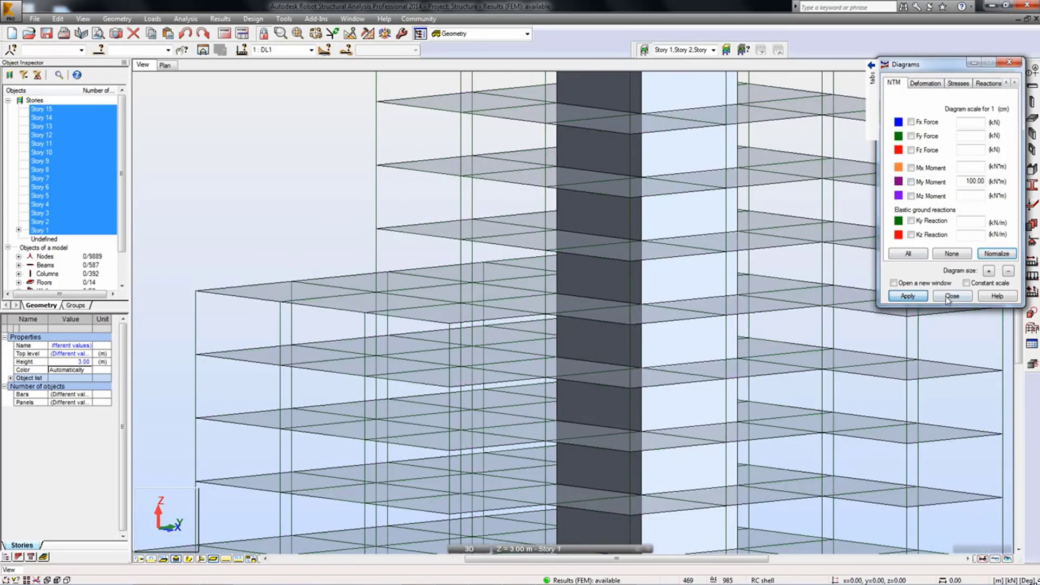
click(952, 296)
scroll(249, 185, up, 1)
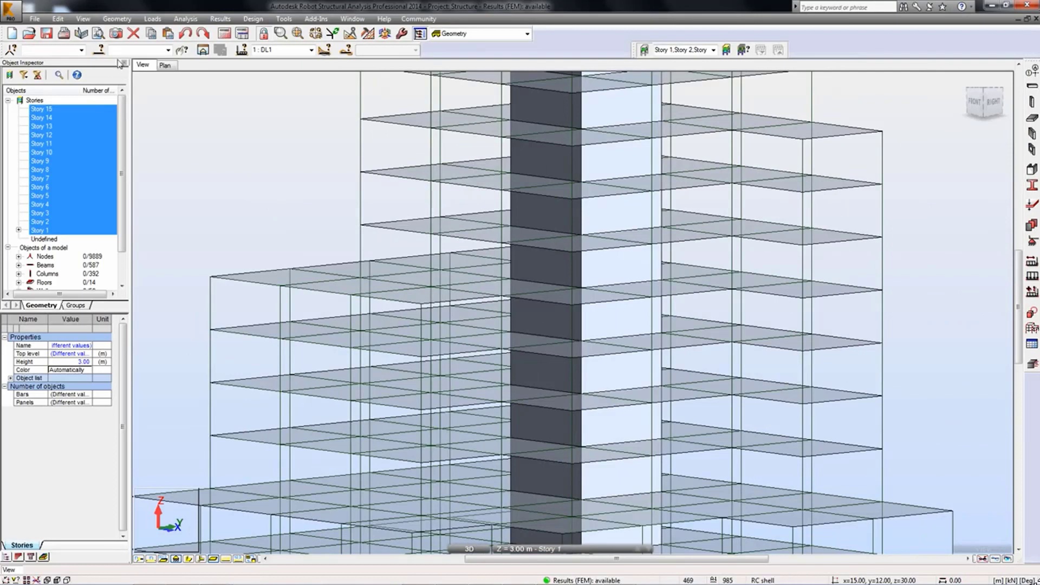
Open the Data and Results tables list and choose the Reactions table
click(84, 19)
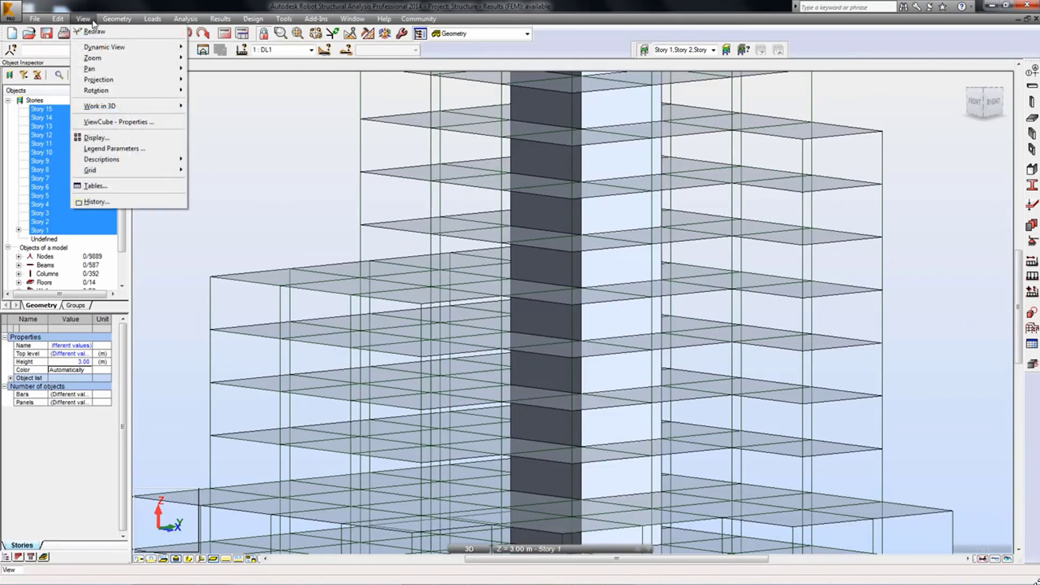
click(95, 186)
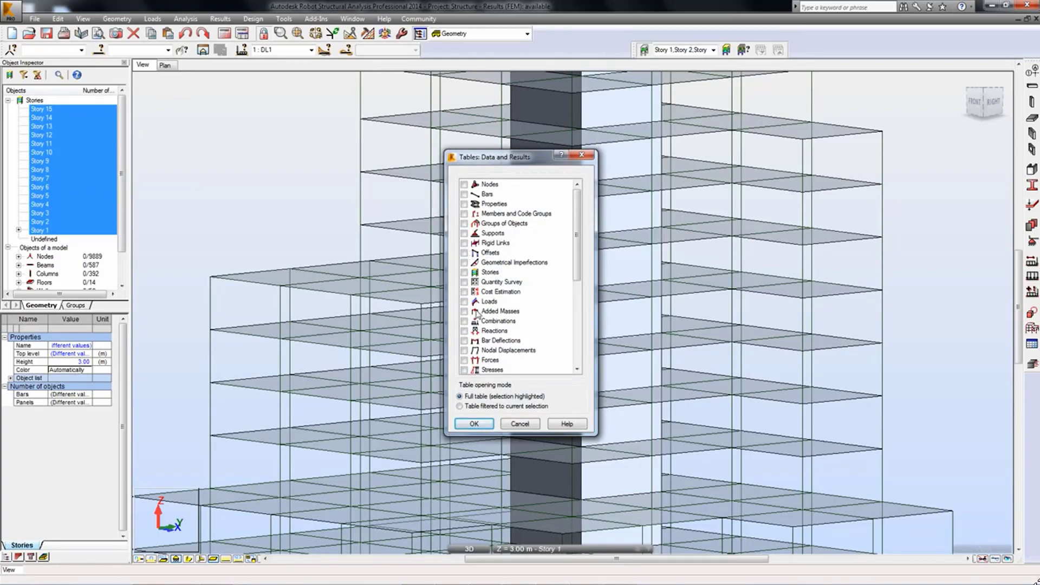
click(465, 332)
Open the Reactions table and sort it by FZ, largest first (12257.64 kN on top)
click(474, 424)
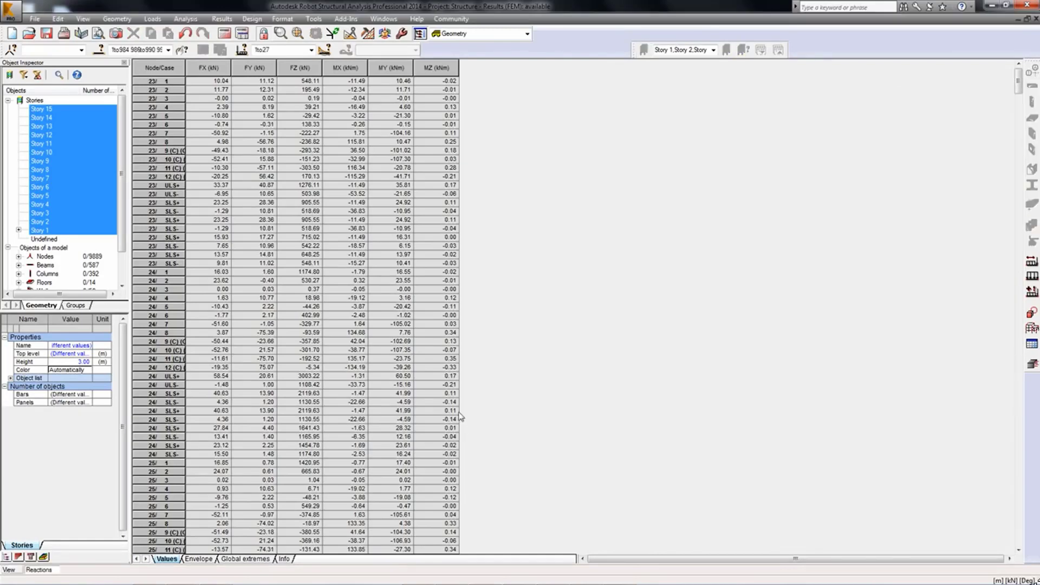
click(223, 68)
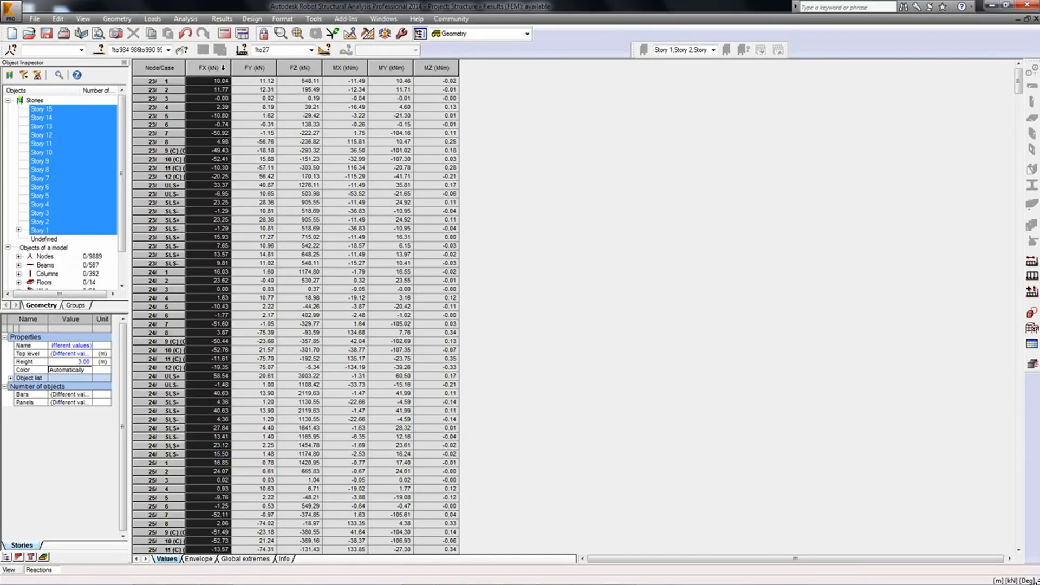
click(226, 70)
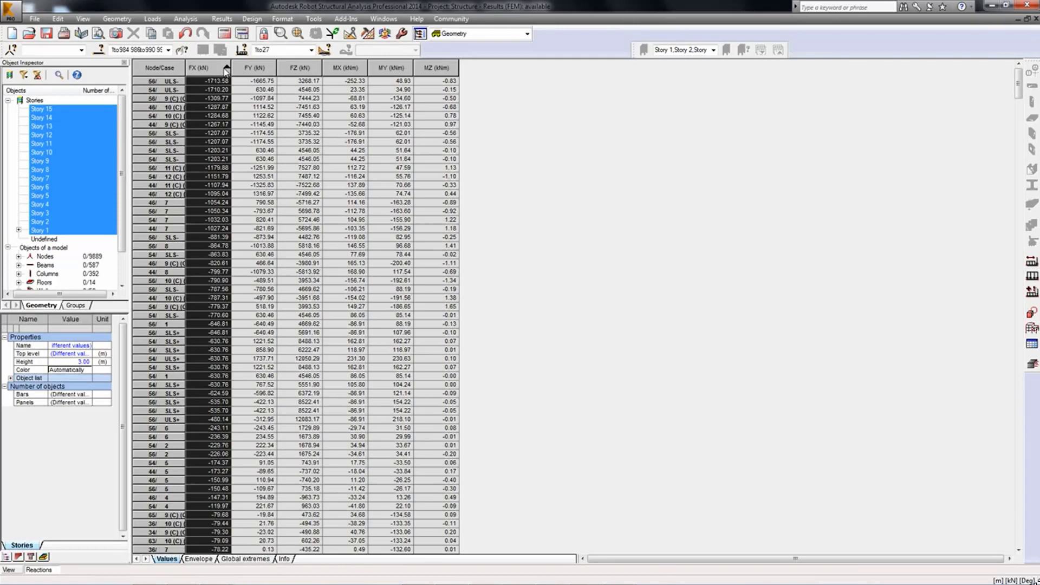
click(300, 69)
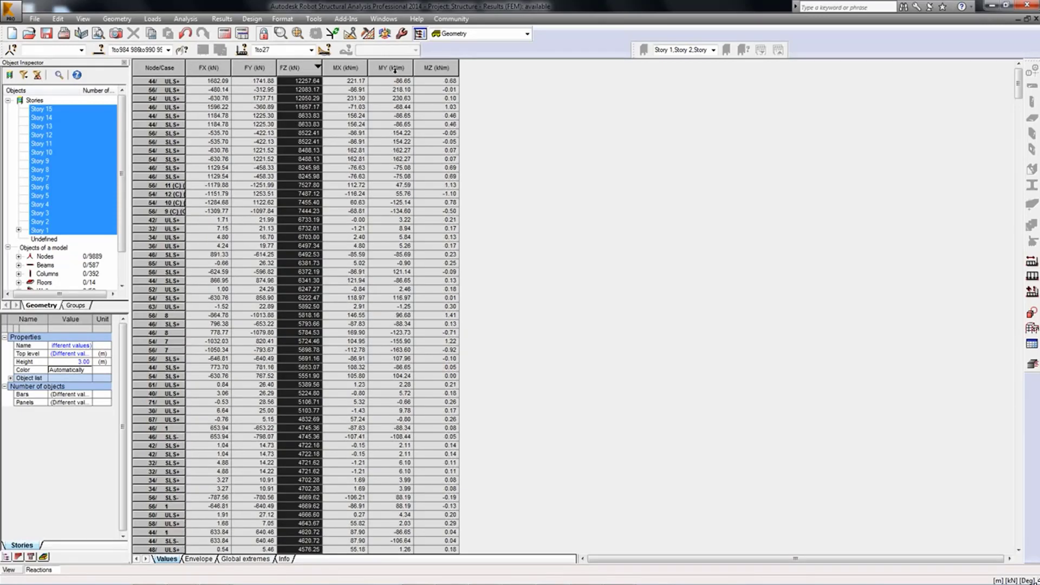
Start a Conversion to EXCEL (CSV) export of the table, check file types, then cancel
right_click(320, 125)
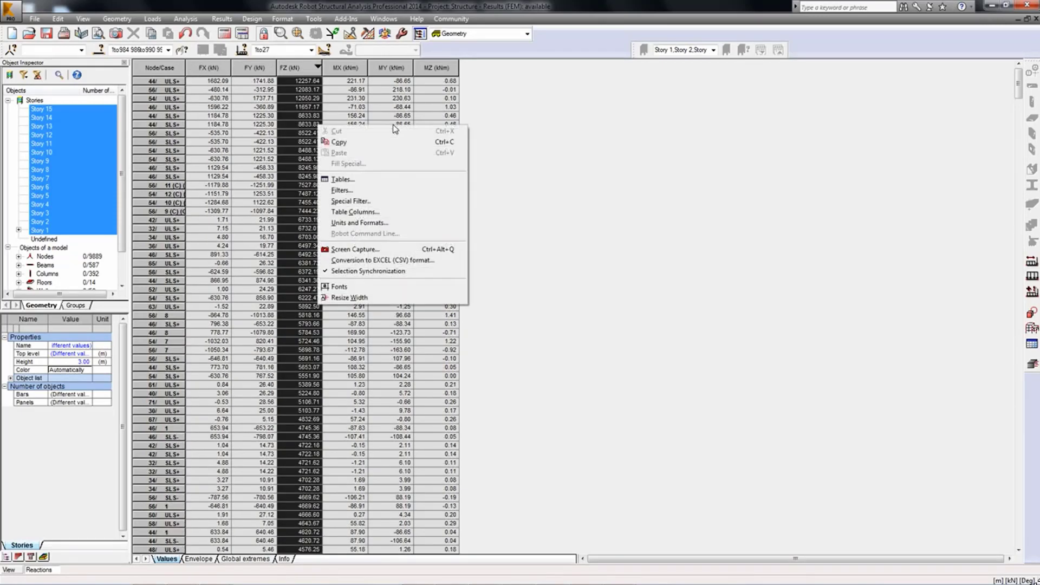
click(384, 263)
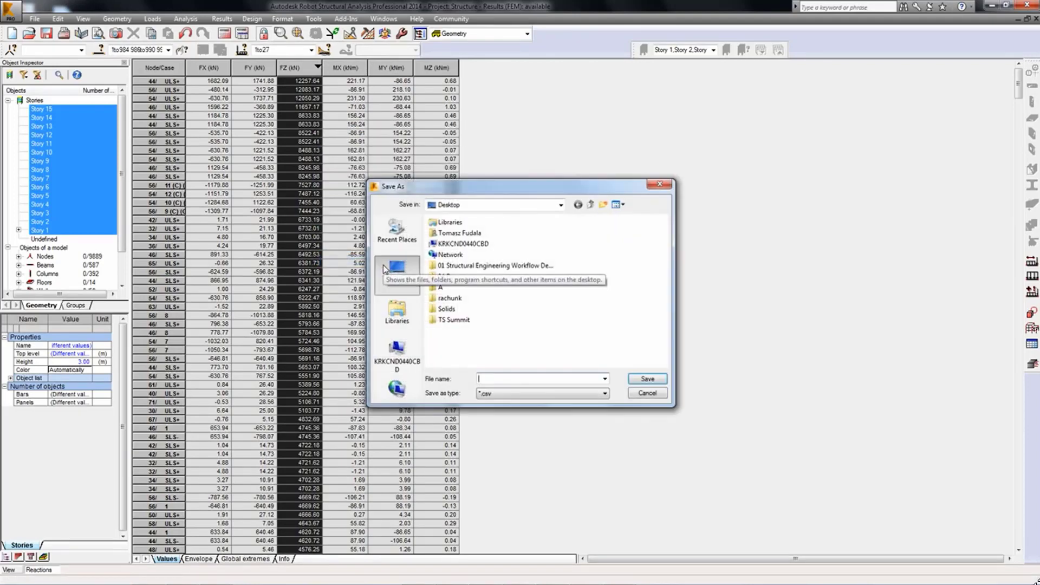
click(494, 395)
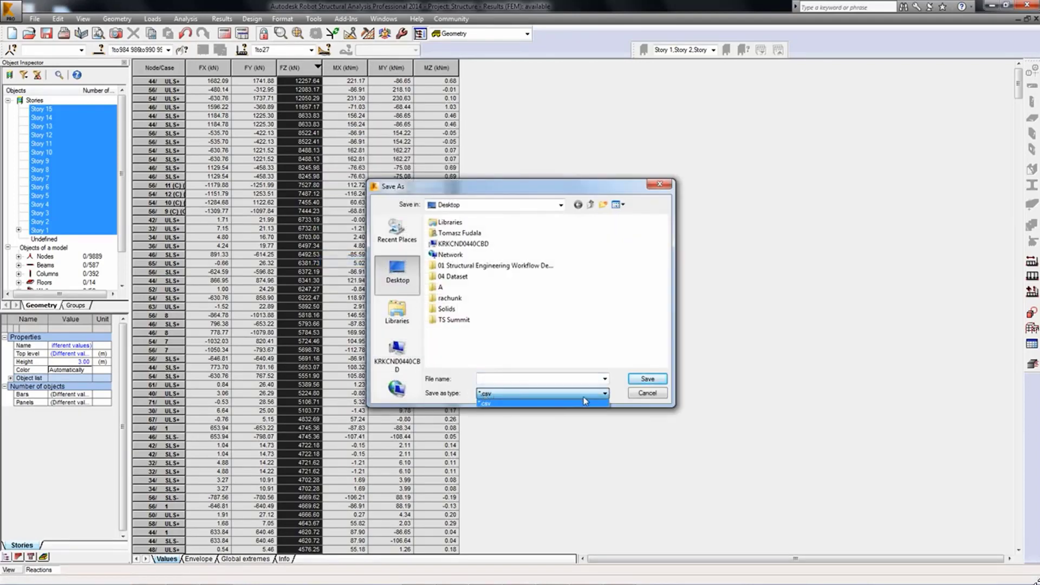
click(638, 399)
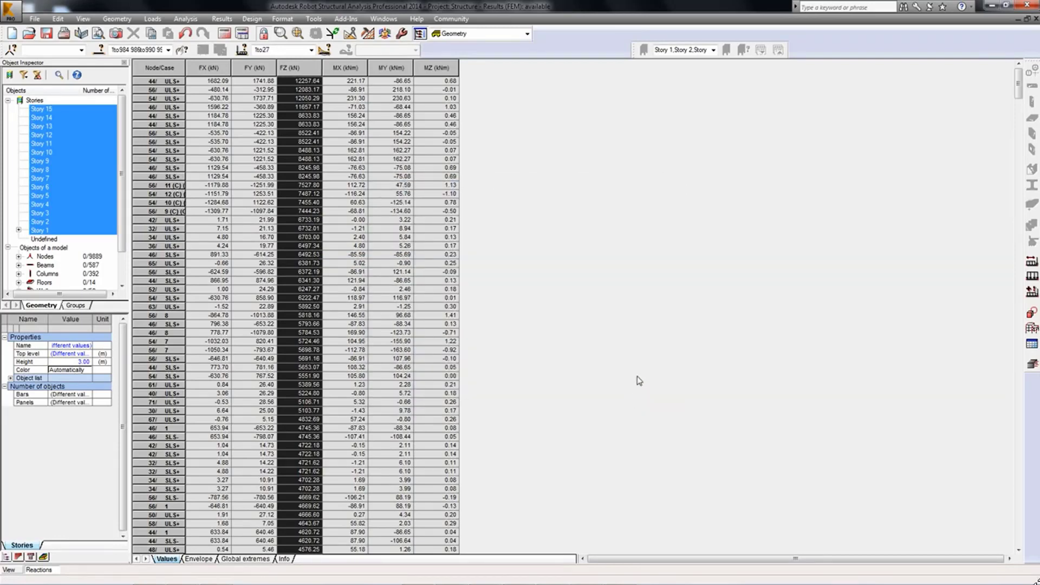
Close the reactions table and orbit the 3D model to see the whole building
click(1035, 18)
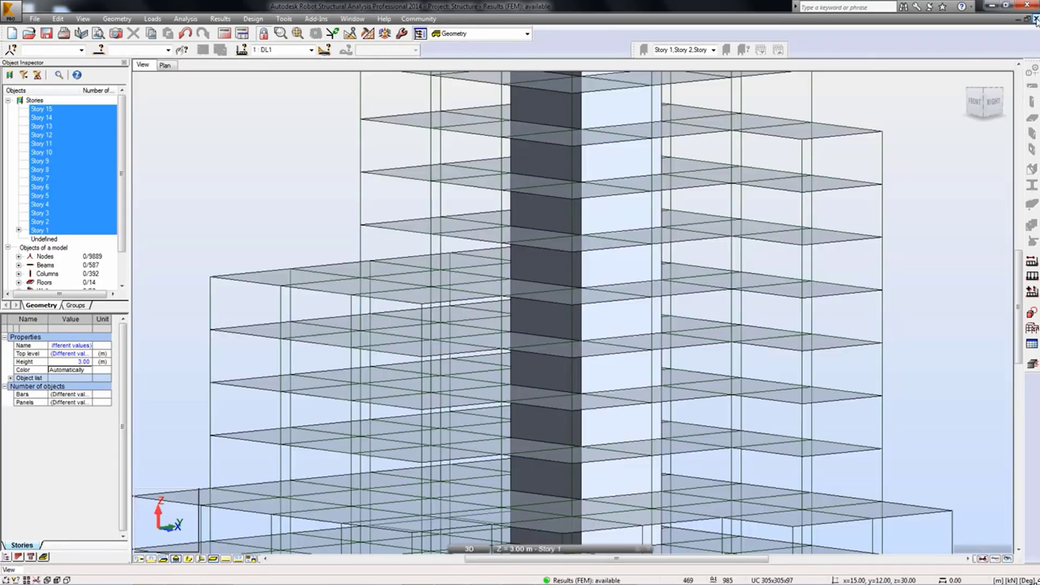
scroll(291, 158, down, 5)
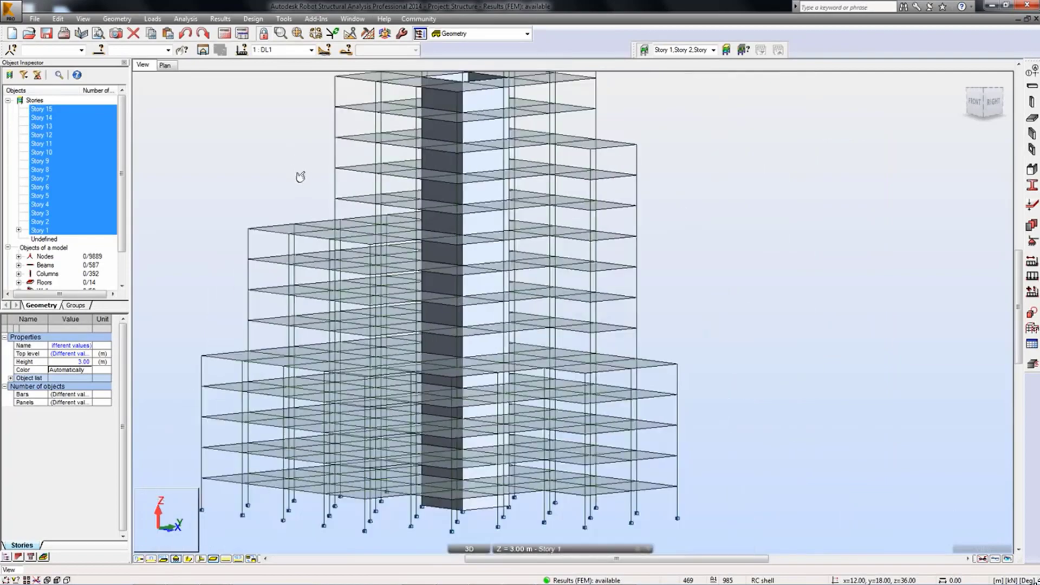
mouse_move(300, 174)
shift+middle_down()
mouse_move(411, 202)
mouse_move(420, 229)
mouse_move(407, 241)
shift+middle_up()
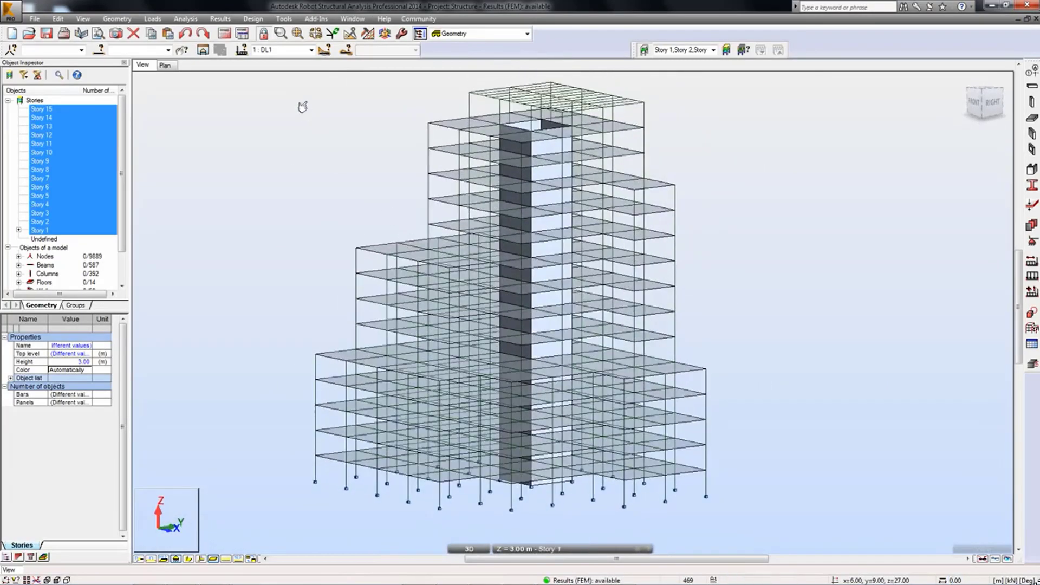
Set up a z-displacement panel map with the 256 colors palette scale
click(220, 18)
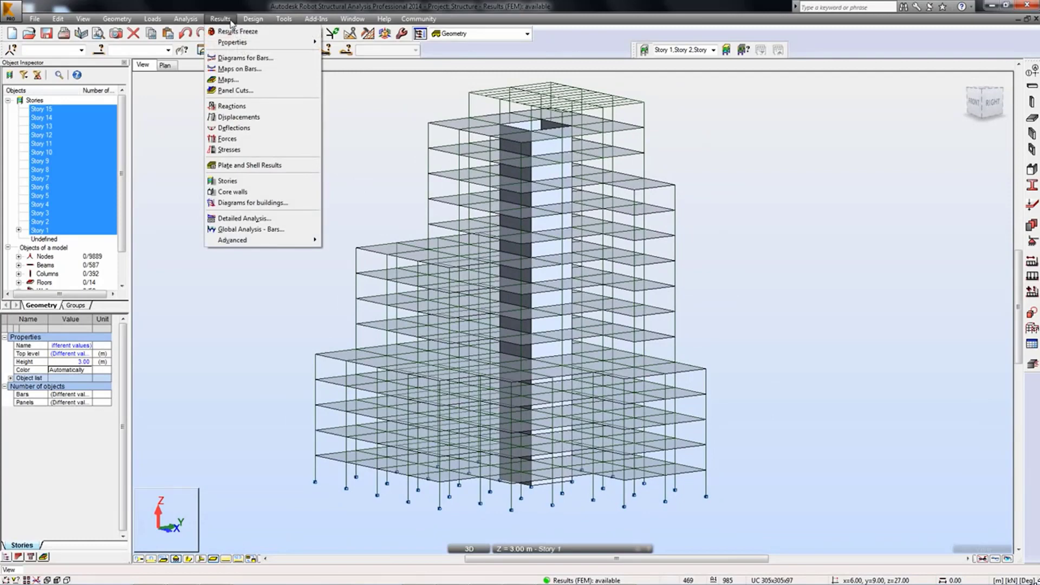
click(230, 80)
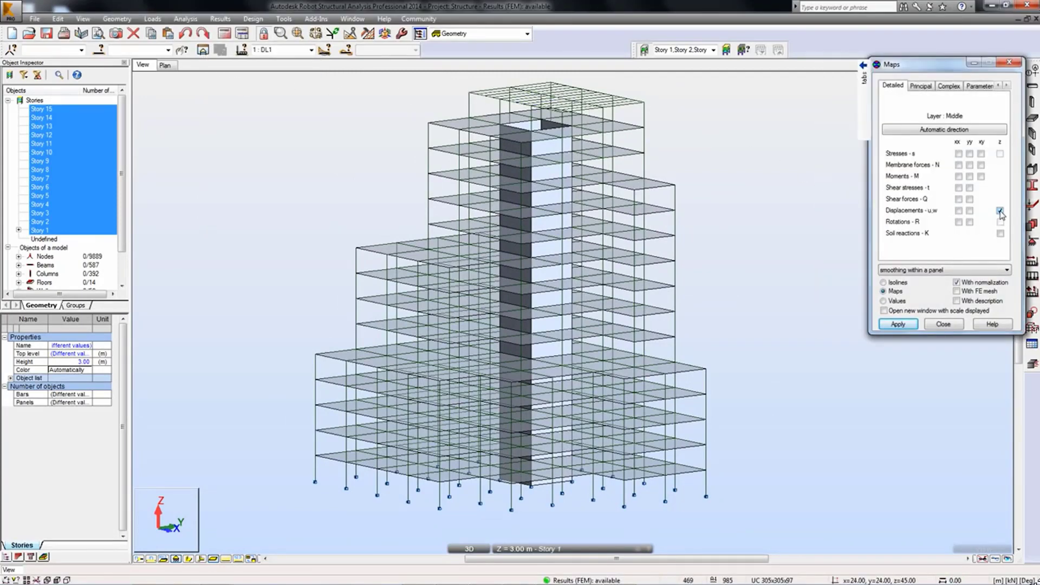
click(1007, 85)
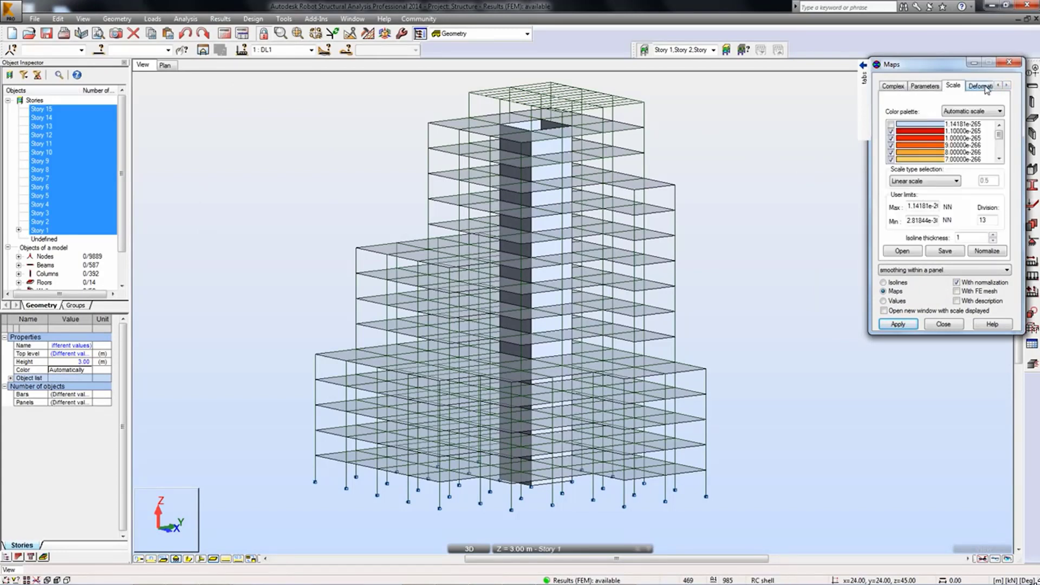
click(983, 111)
click(965, 163)
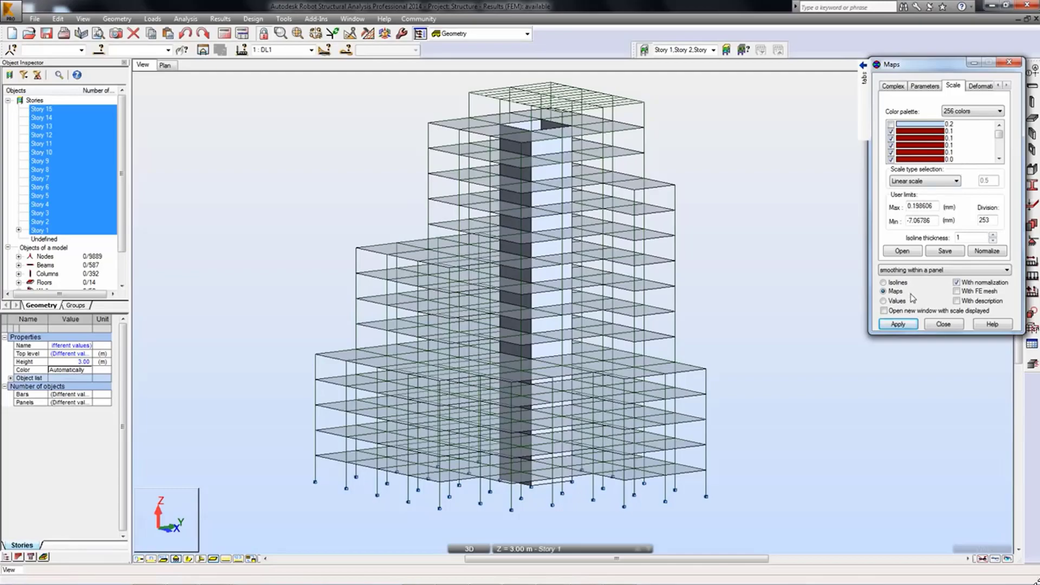
Apply the z-displacement map with value descriptions and switch it to load case 2 : LL1
click(899, 325)
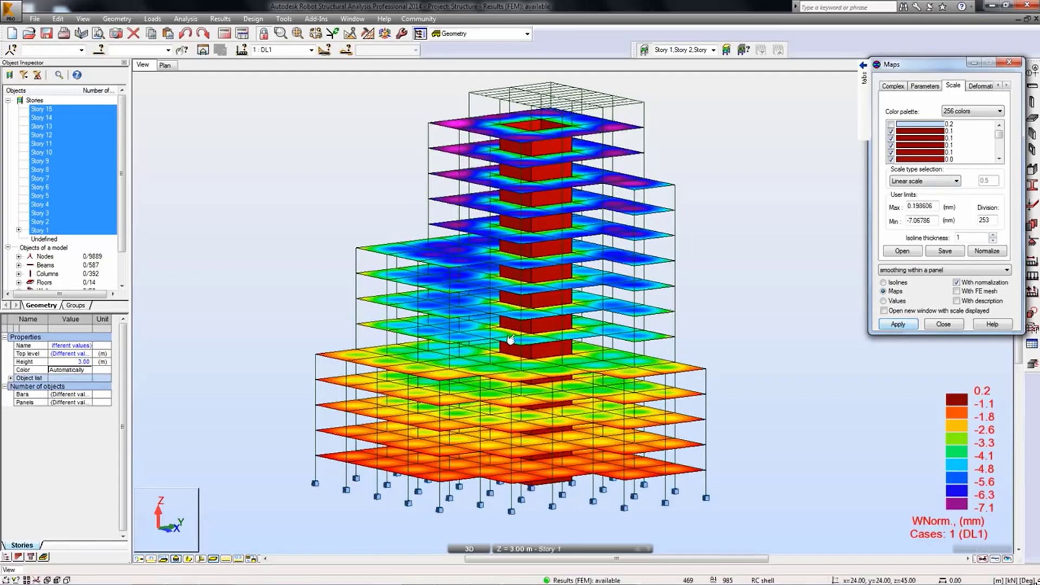
scroll(508, 337, up, 2)
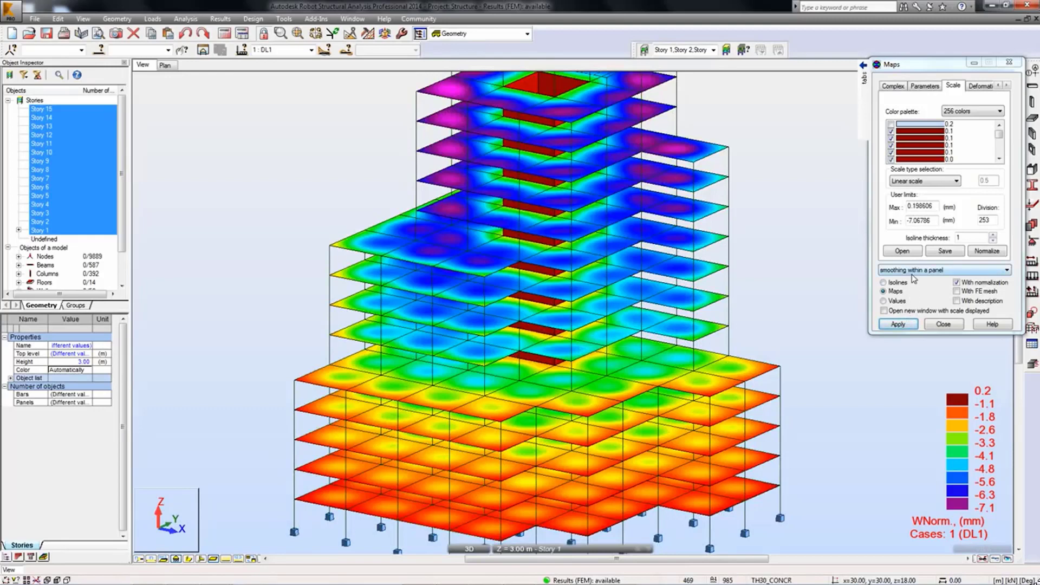
click(957, 300)
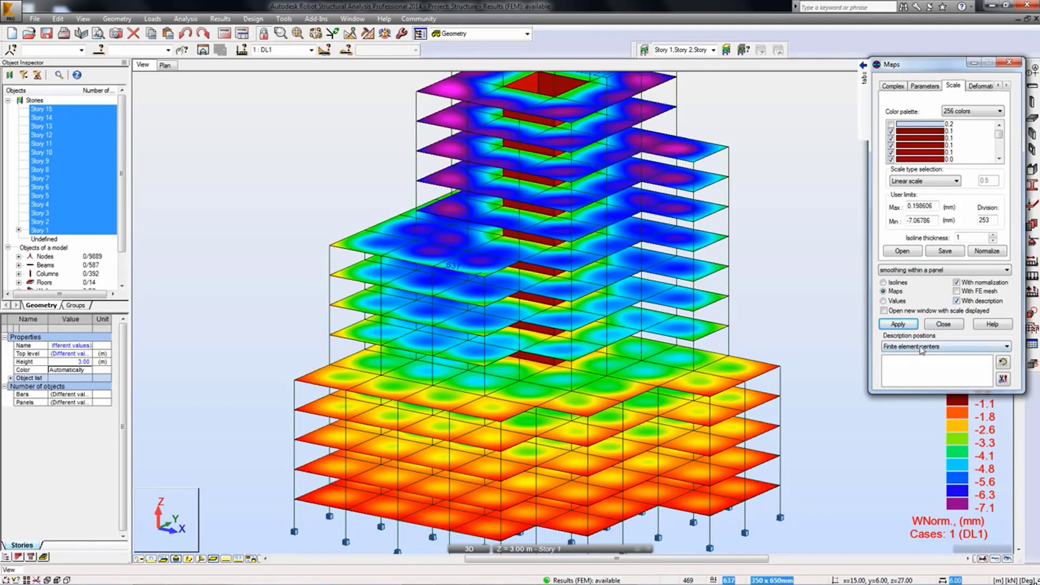
click(910, 325)
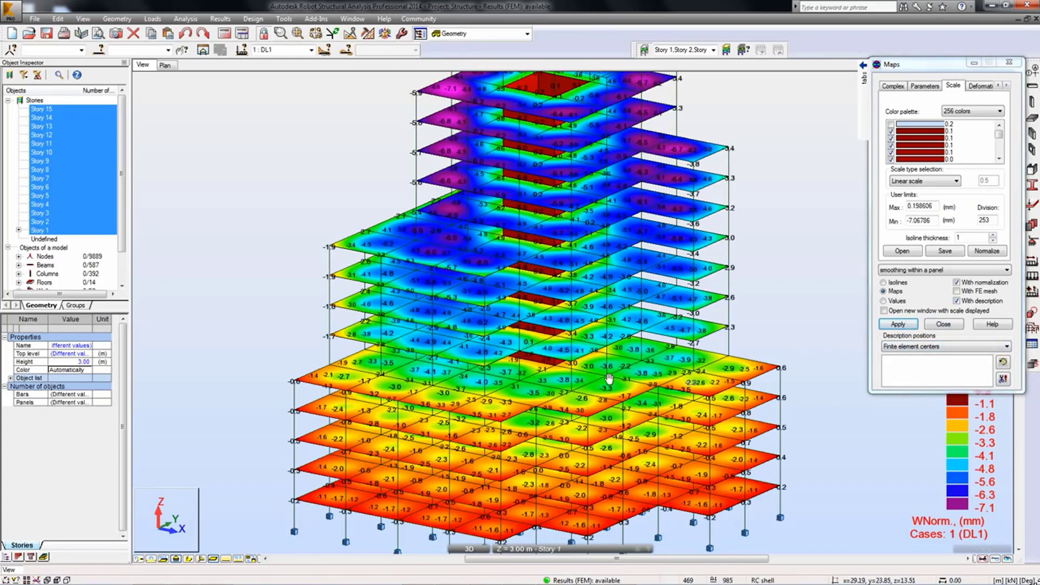
scroll(609, 378, up, 1)
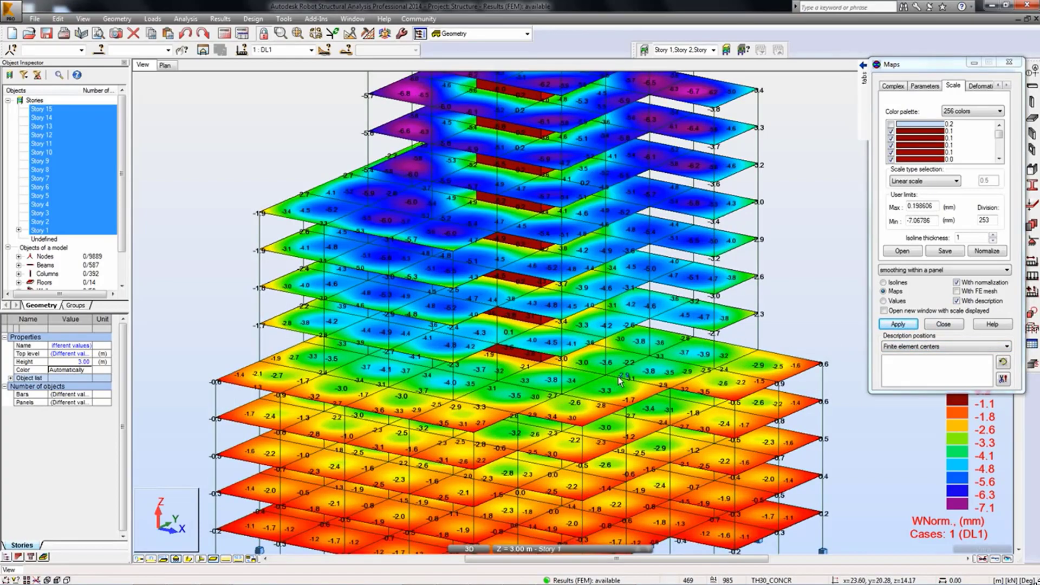
click(312, 50)
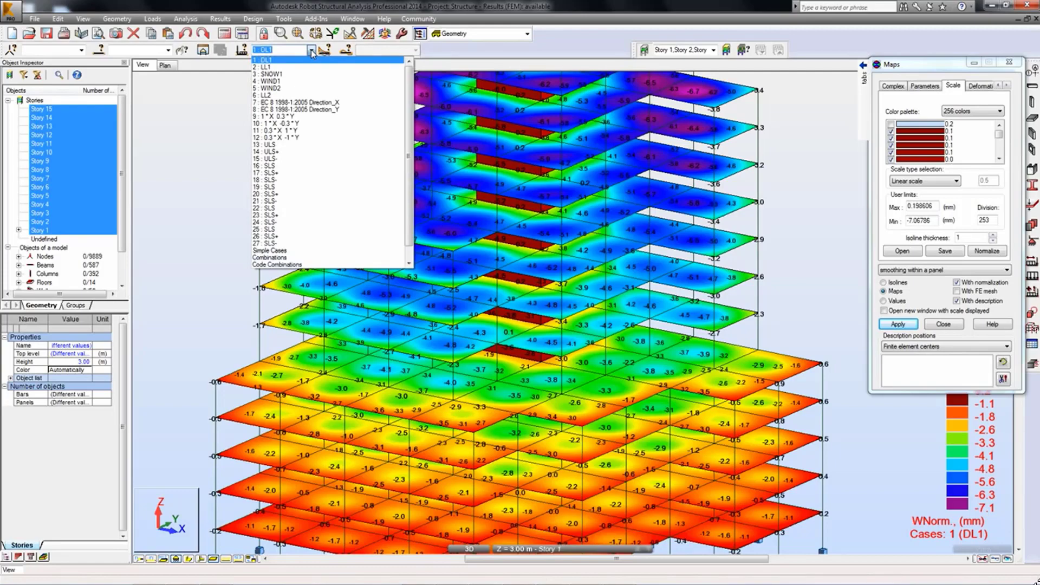
click(287, 67)
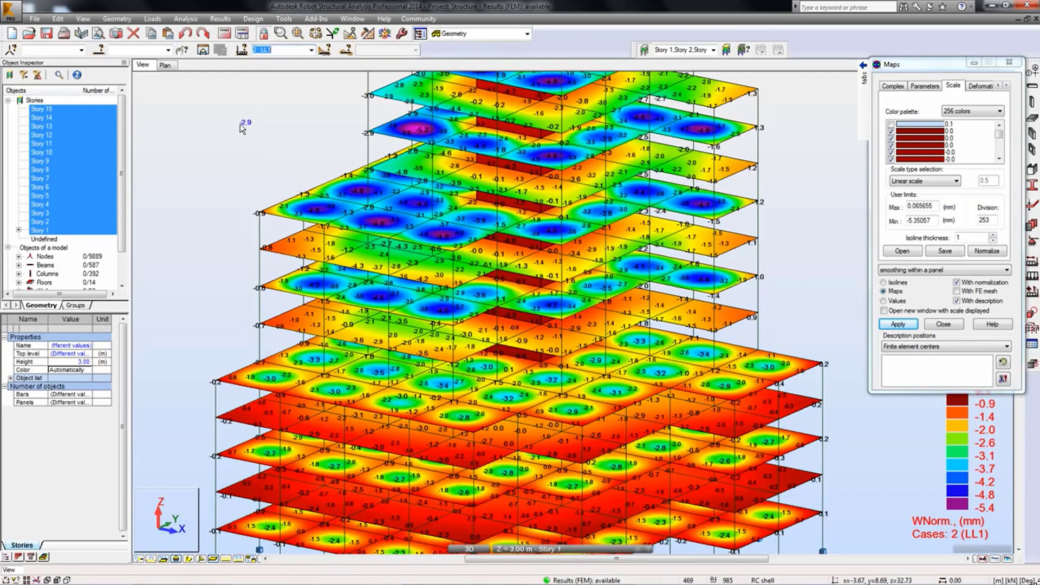